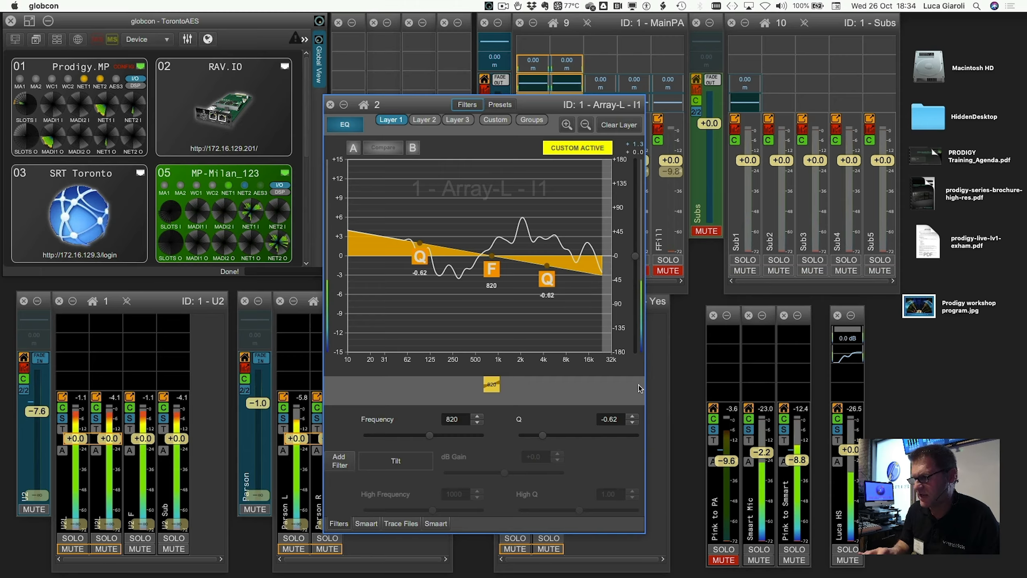
# Unmute the Pink to PA channel and enable the live Smaart transfer-function trace plot in the Array-L EQ window
pyautogui.click(723, 562)
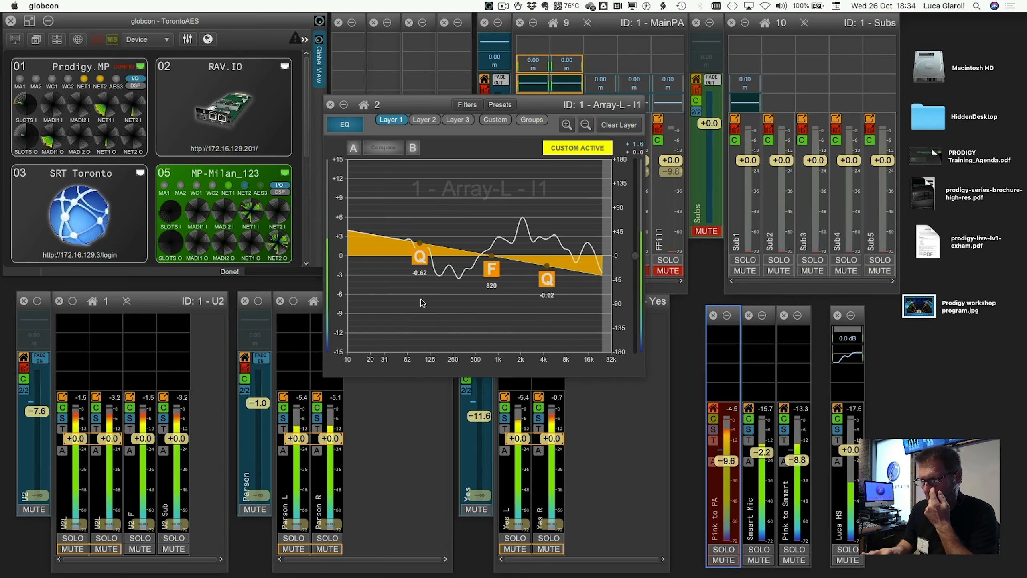
pyautogui.click(492, 269)
pyautogui.click(439, 523)
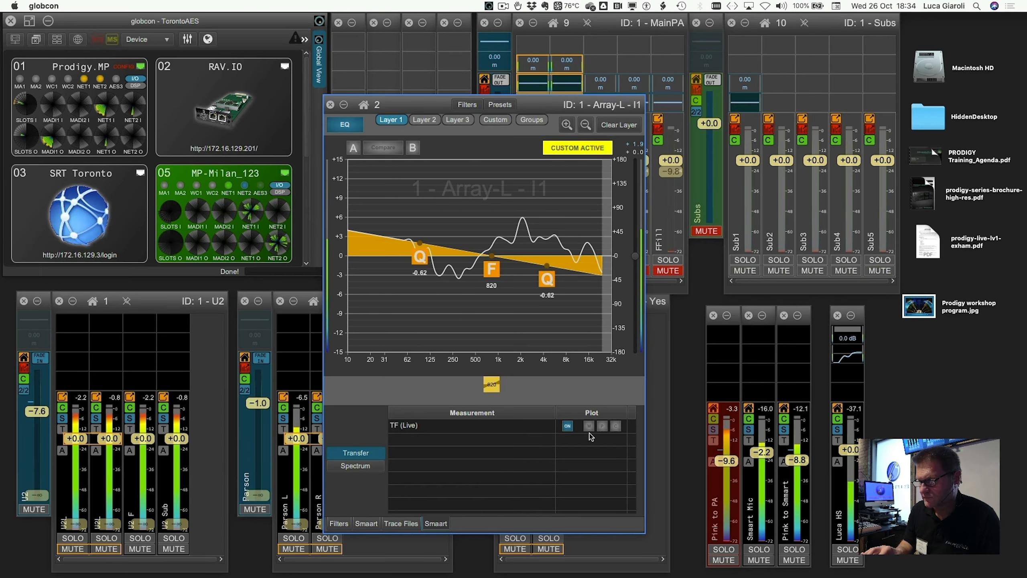
pyautogui.click(602, 427)
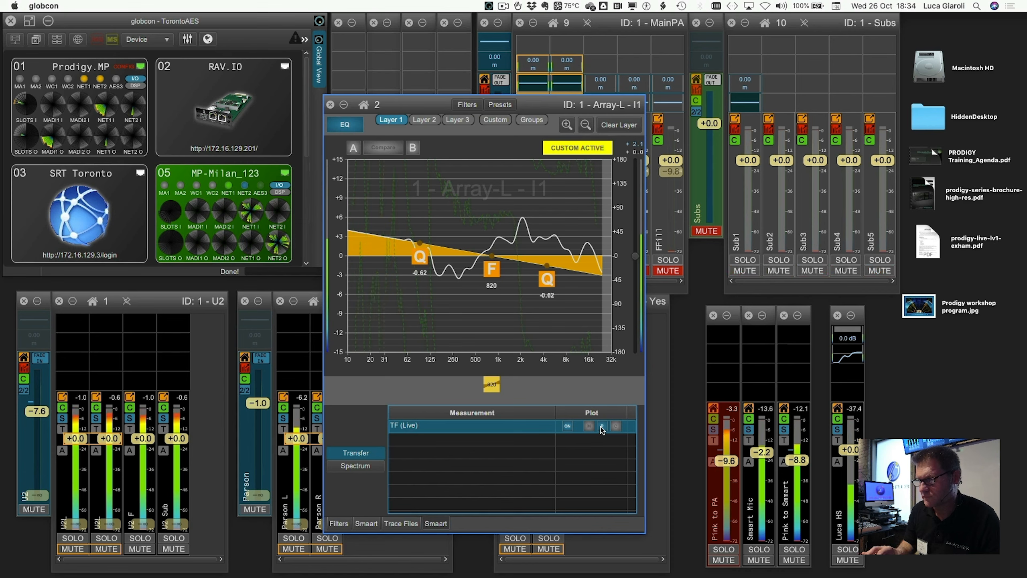
# Switch the Array-L EQ to its Custom layer view
pyautogui.click(492, 120)
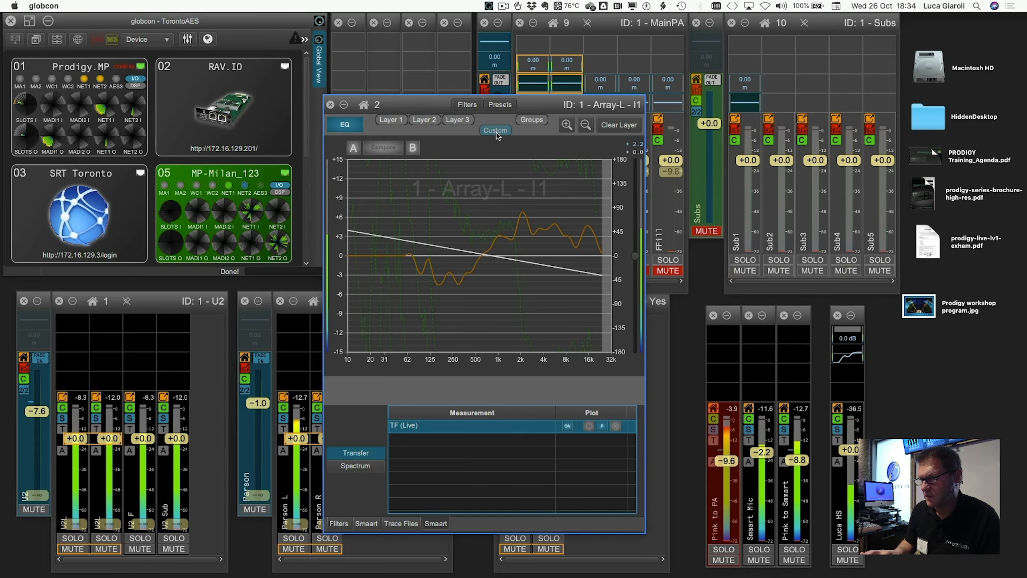
pyautogui.click(497, 134)
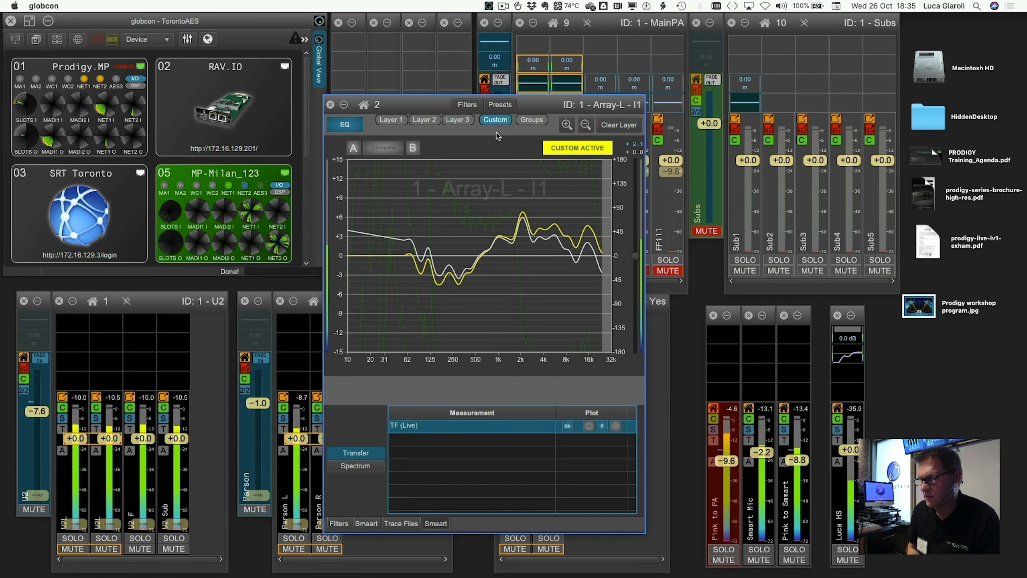
# Close the EQ window, open the Selected Channel view for Array-L and enlarge it to full screen
pyautogui.click(330, 105)
pyautogui.press('F6')
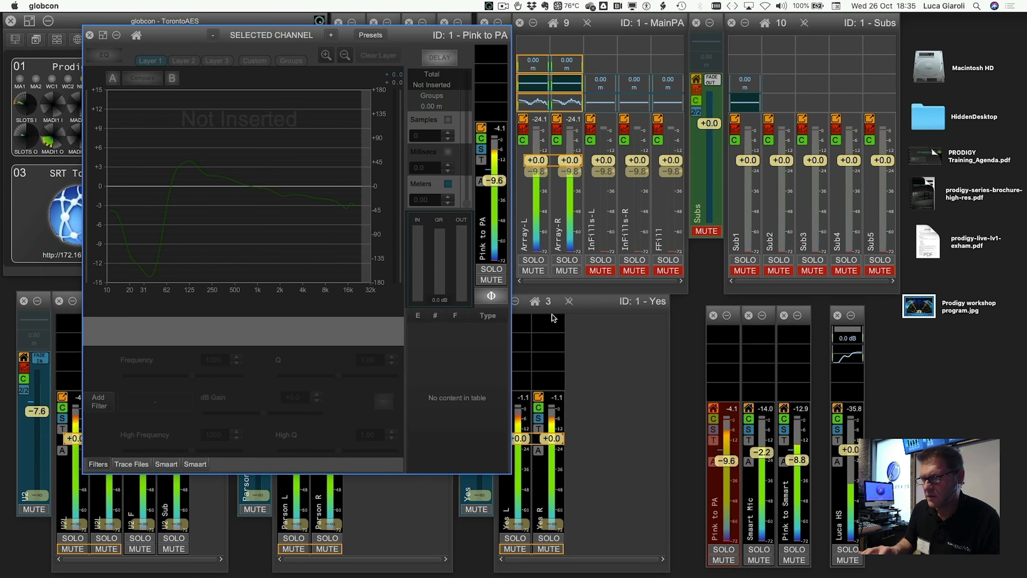
pyautogui.click(524, 235)
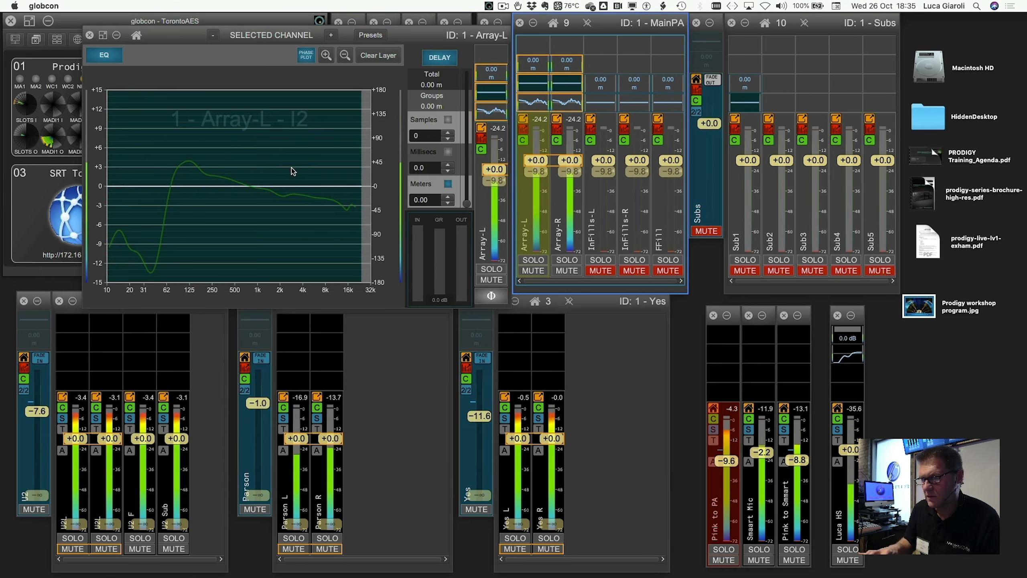
pyautogui.click(103, 36)
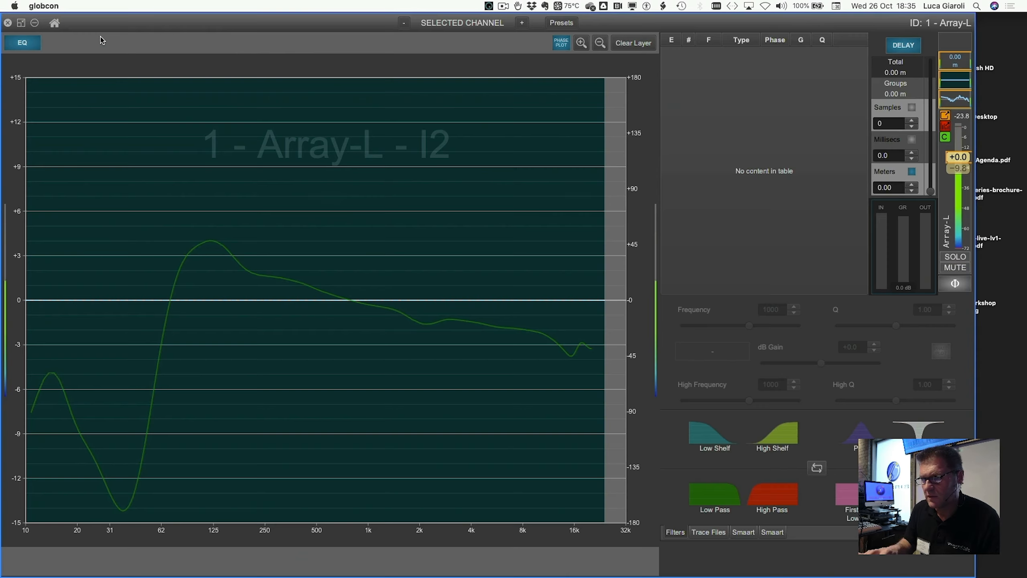
# Show the Smaart trace panel and bring up the Array-L insert 1 EQ in the Selected Channel view
pyautogui.click(772, 533)
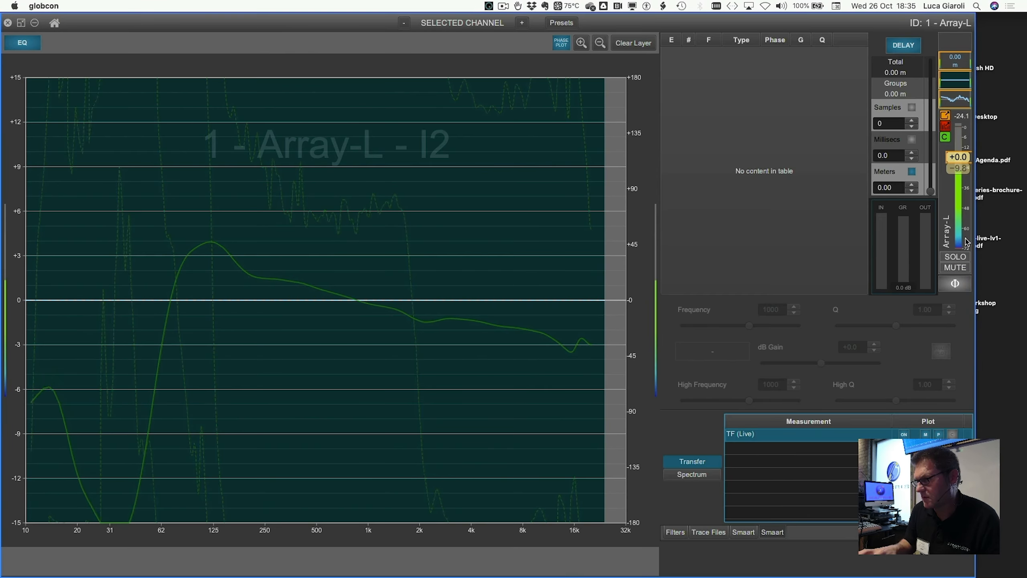
pyautogui.click(964, 101)
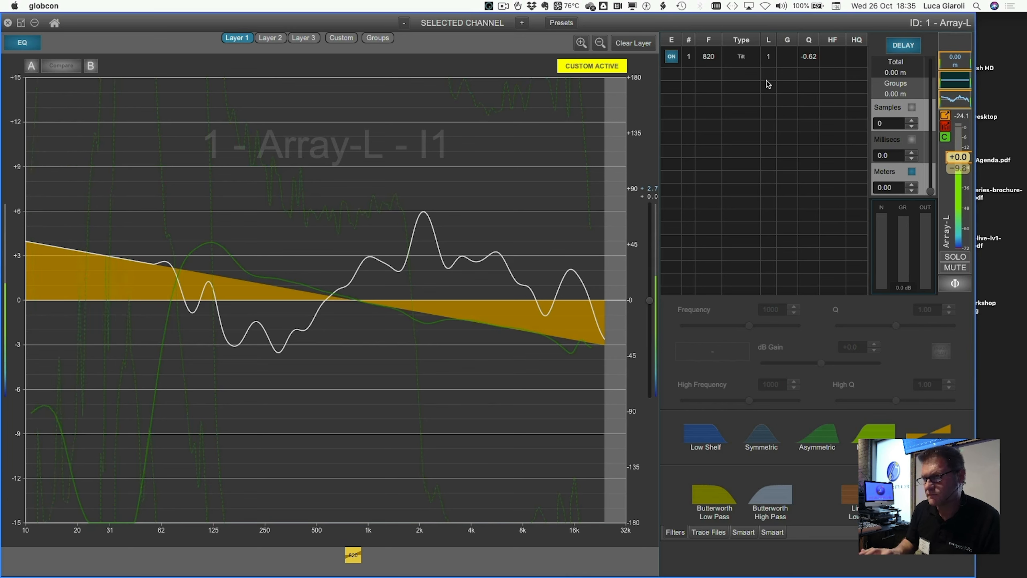
# Switch the Selected Channel EQ to its Custom layer view
pyautogui.click(340, 40)
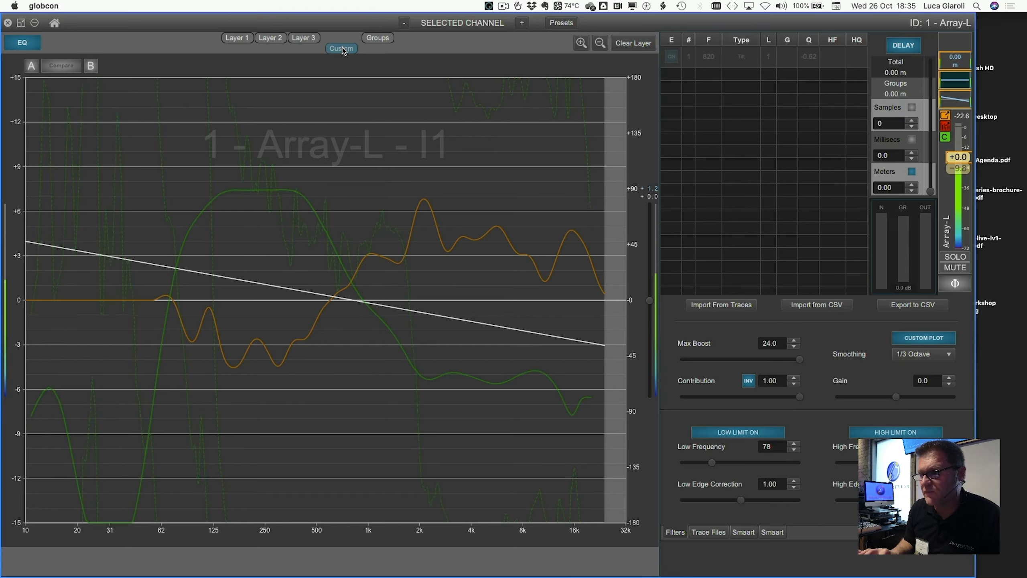
pyautogui.click(342, 49)
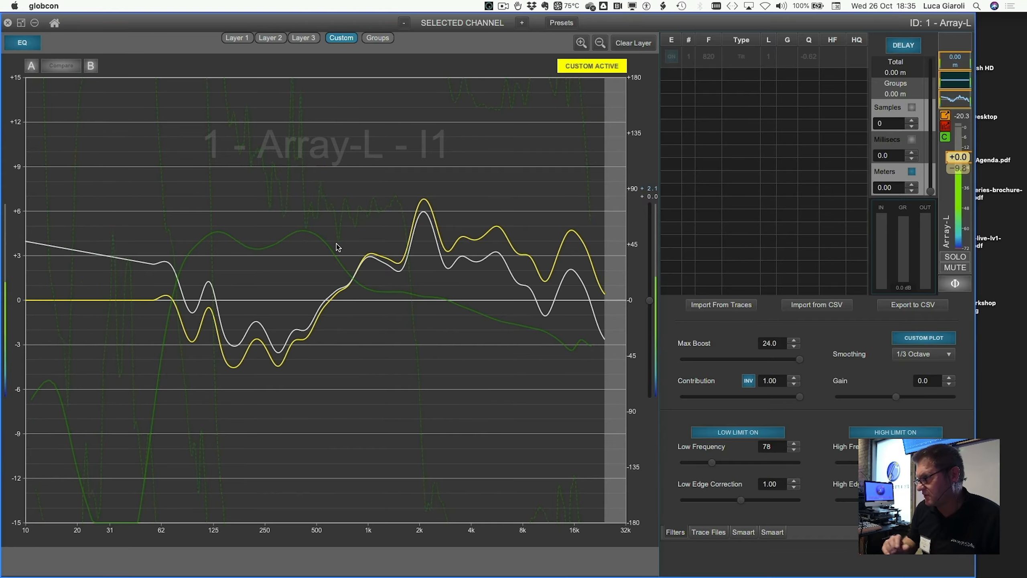
# Minimize the Selected Channel view and mute the Pink to PA channel
pyautogui.click(36, 24)
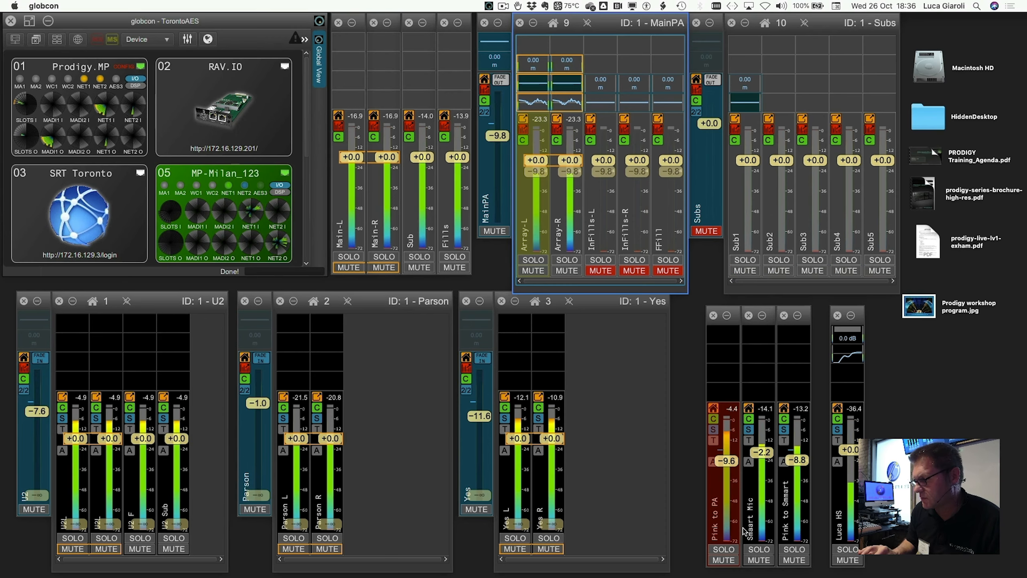
pyautogui.click(722, 561)
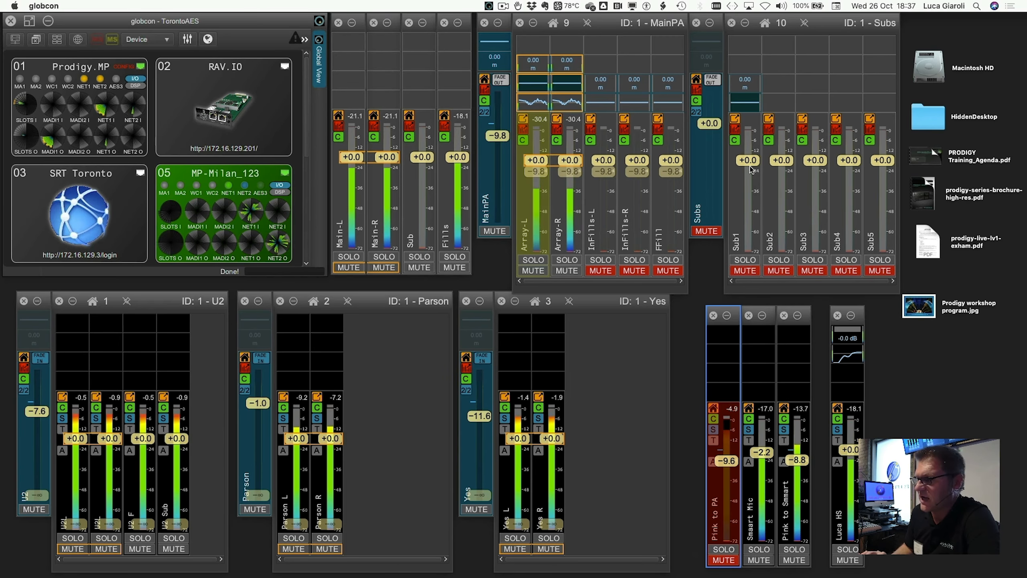
# Open the Sub1 EQ window and add a low shelf filter near 33 Hz at about -9.1 dB
pyautogui.doubleClick(743, 103)
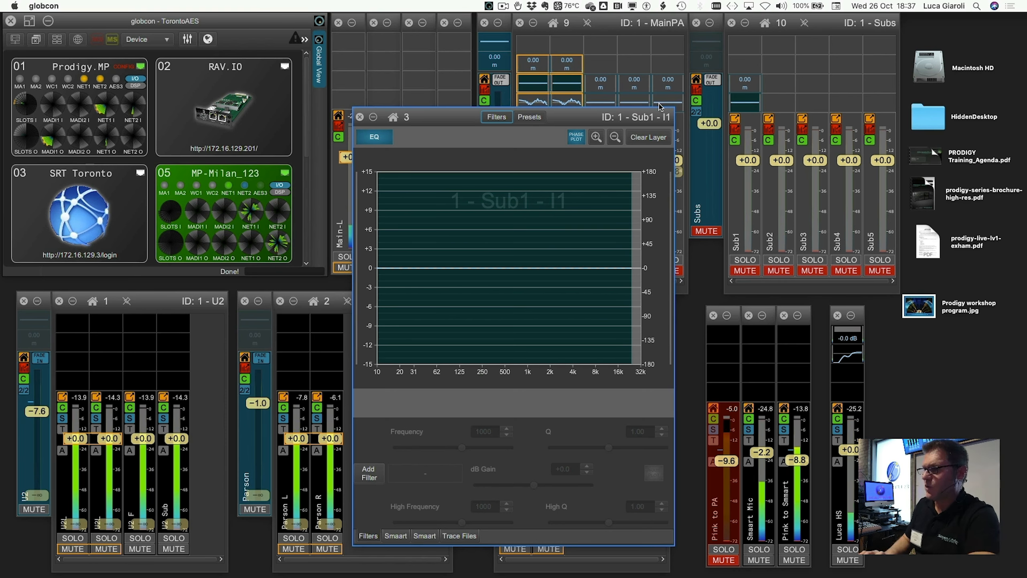
pyautogui.click(369, 473)
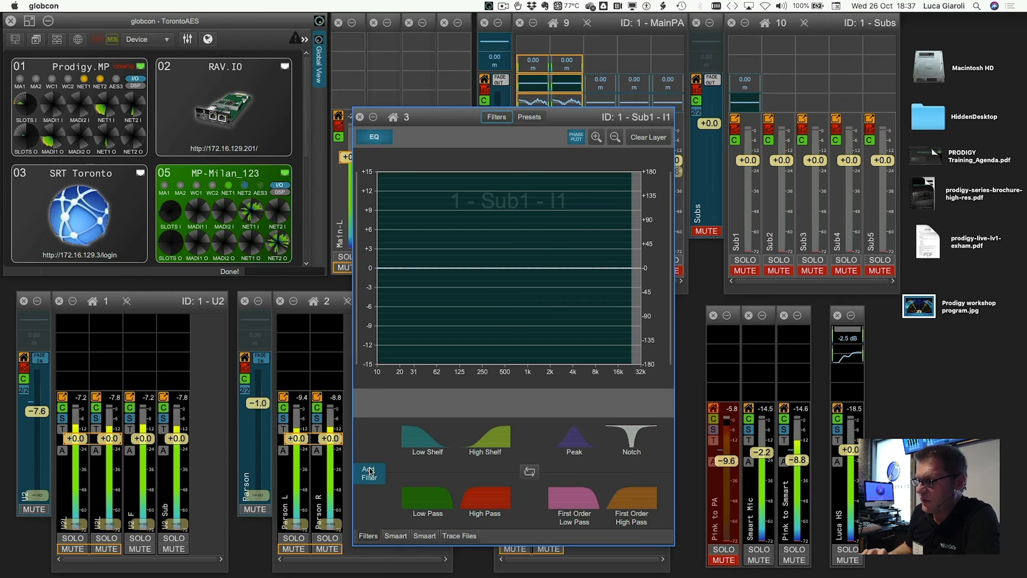
pyautogui.moveTo(415, 430); pyautogui.dragTo(418, 335)
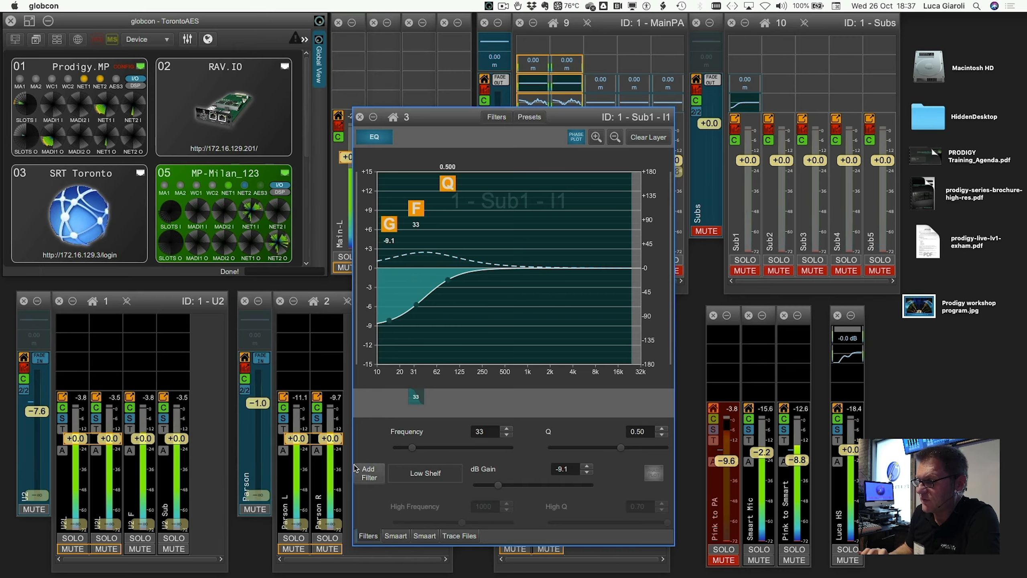
# Add a high shelf filter near 8,924 Hz at about -6.2 dB and a peak filter near 162 Hz at -4.2 dB
pyautogui.click(366, 474)
pyautogui.moveTo(489, 446); pyautogui.dragTo(601, 312)
pyautogui.click(372, 470)
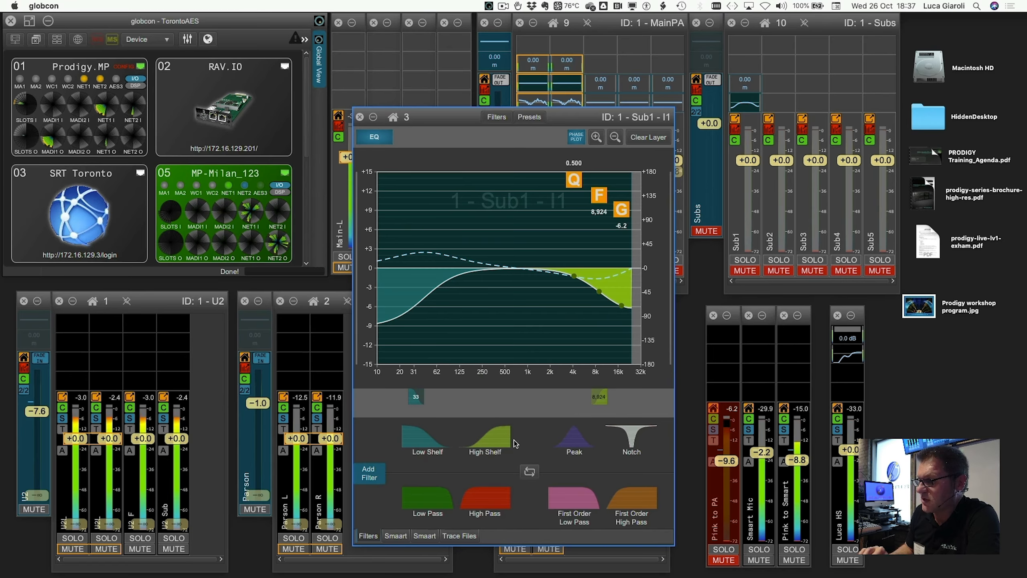
pyautogui.moveTo(575, 439); pyautogui.dragTo(468, 294)
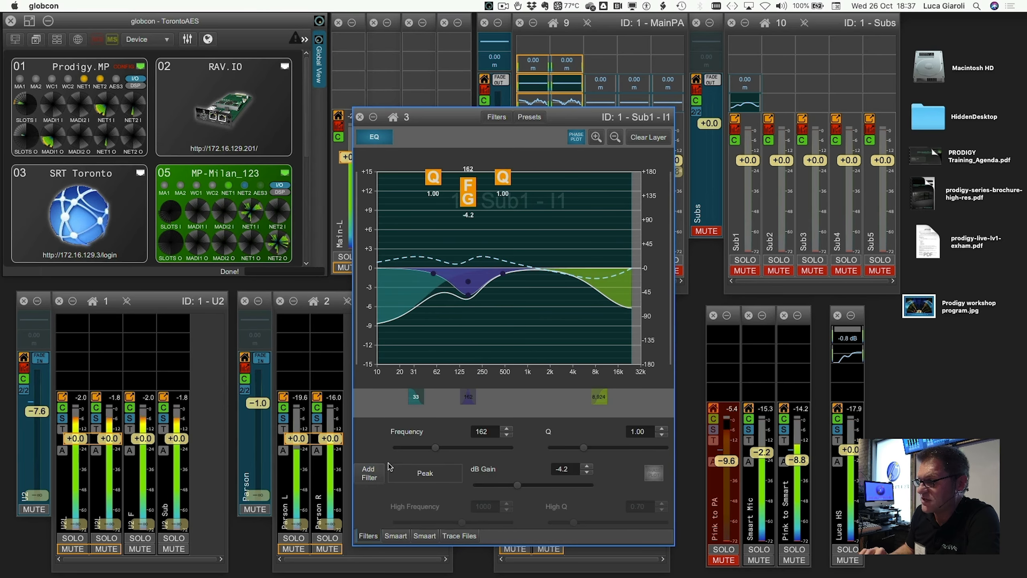
# Add a second peak filter near 484 Hz at about -7.2 dB and a notch filter near 4,134 Hz
pyautogui.click(372, 473)
pyautogui.moveTo(566, 450); pyautogui.dragTo(504, 292)
pyautogui.click(375, 479)
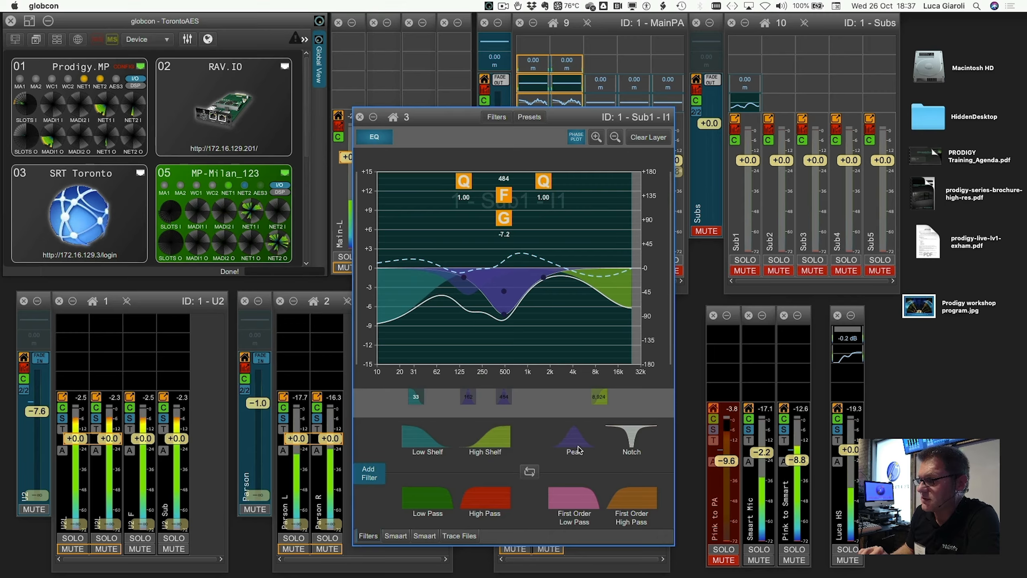
pyautogui.moveTo(627, 445); pyautogui.dragTo(574, 315)
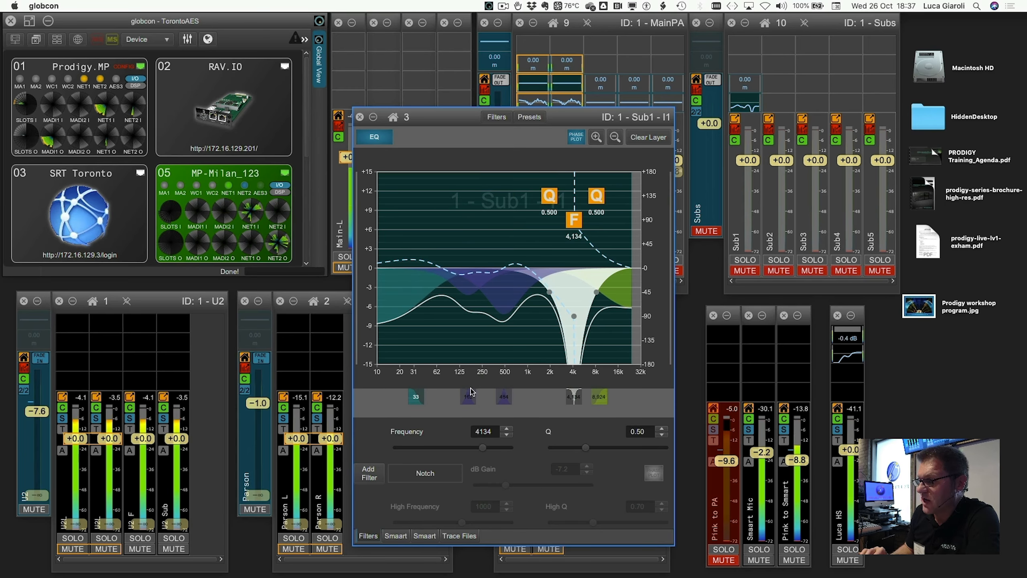
# Add a peak filter near 2,256 Hz at about +6.8 dB and toggle the phase plot display
pyautogui.click(368, 474)
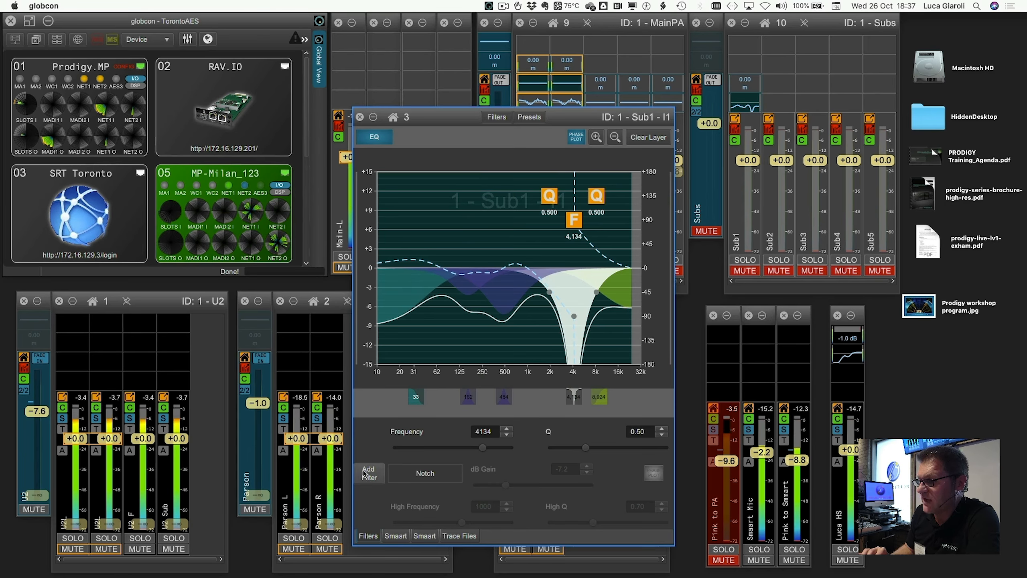
pyautogui.moveTo(574, 445); pyautogui.dragTo(555, 225)
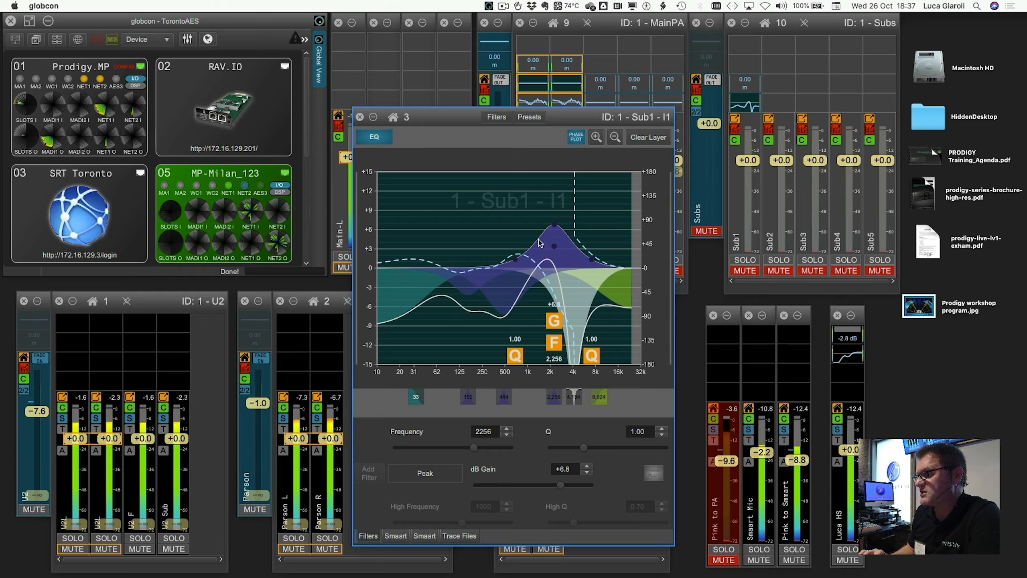
pyautogui.click(576, 137)
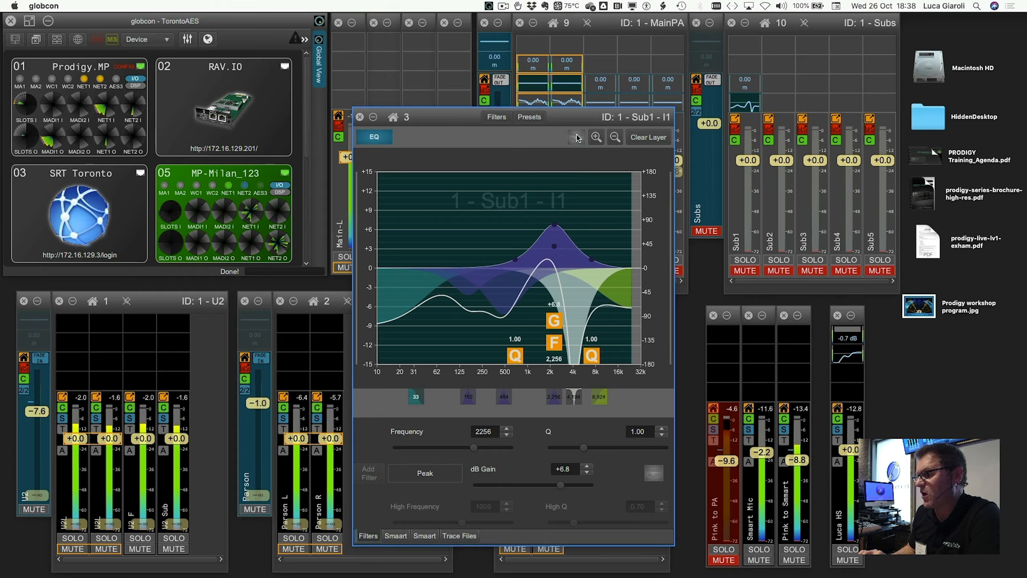
pyautogui.click(576, 137)
pyautogui.click(577, 137)
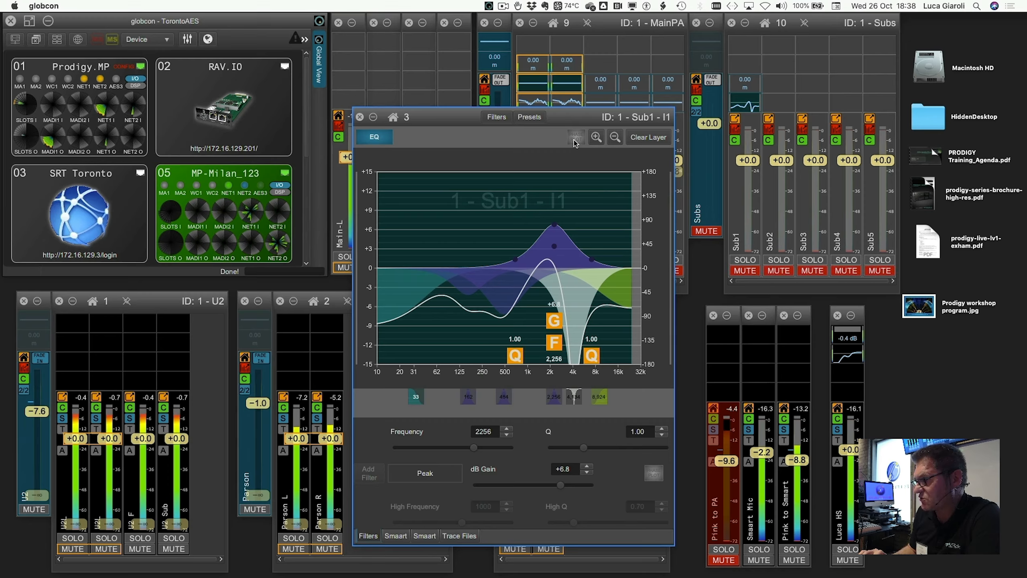
pyautogui.click(575, 140)
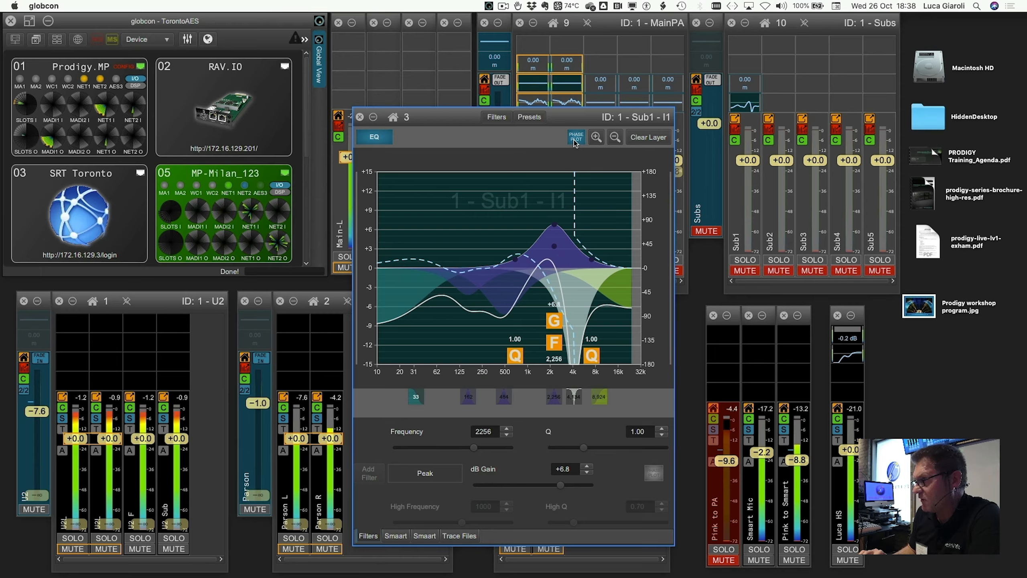
# Clear all filters from the Sub1 EQ layer
pyautogui.click(648, 139)
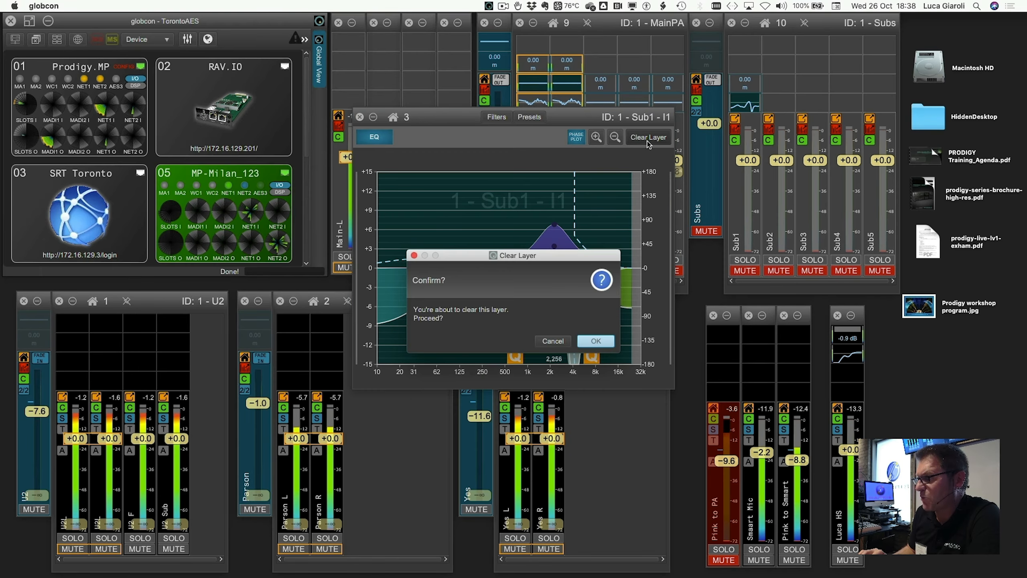
pyautogui.click(600, 339)
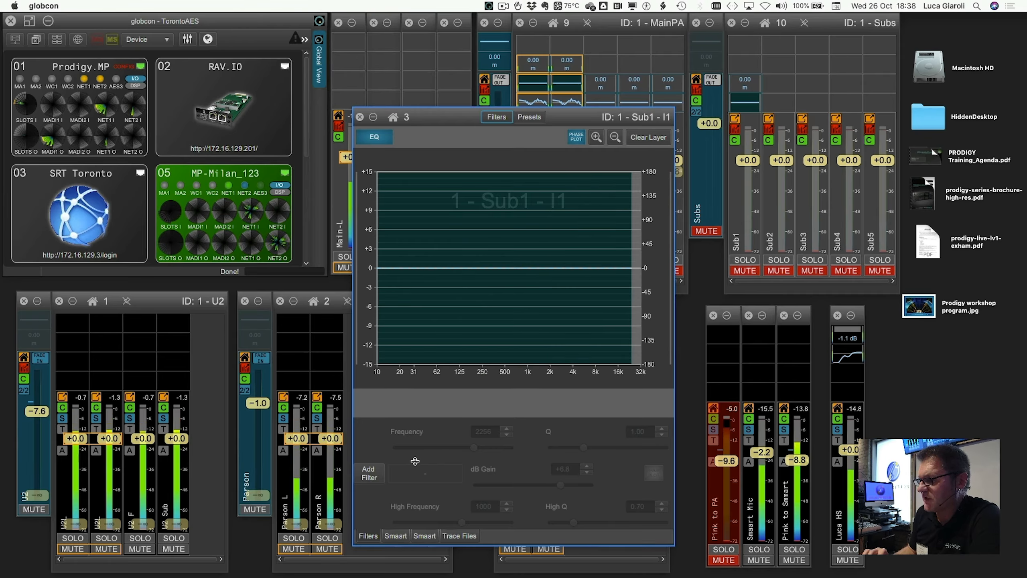
# Add an All Pass filter near 1,012 Hz from the second filter palette page
pyautogui.click(369, 473)
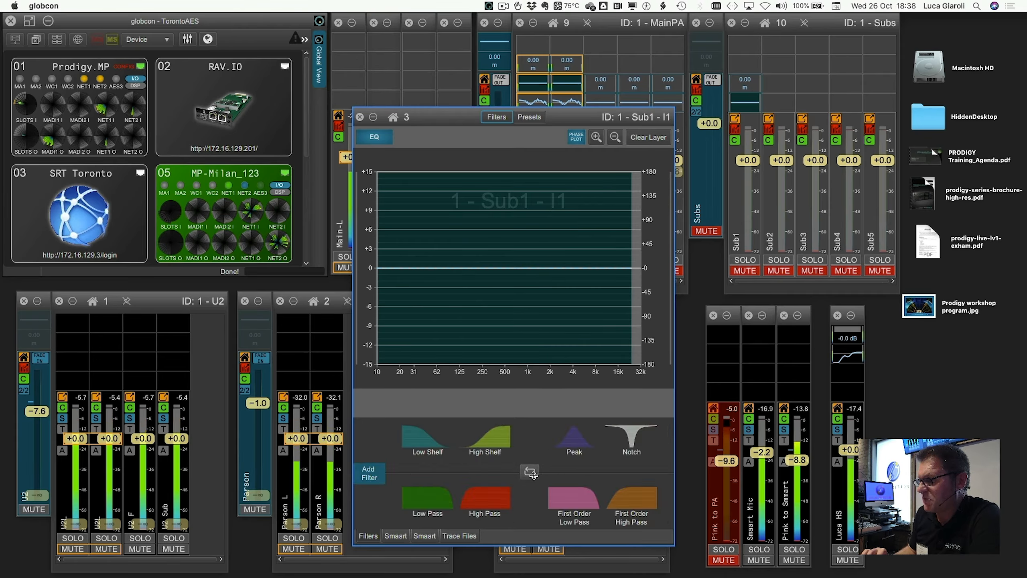
pyautogui.click(530, 472)
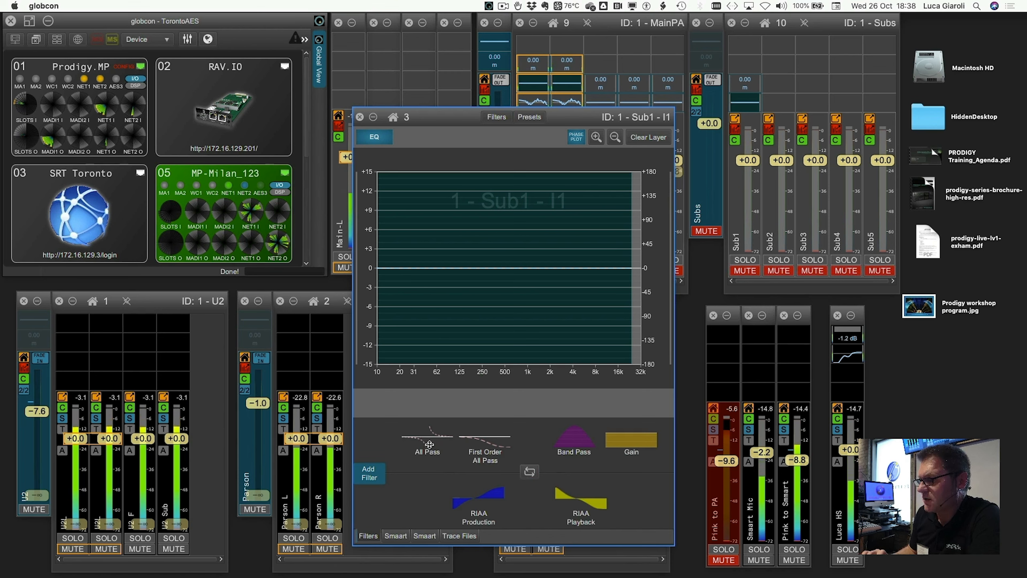
pyautogui.moveTo(429, 444); pyautogui.dragTo(528, 278)
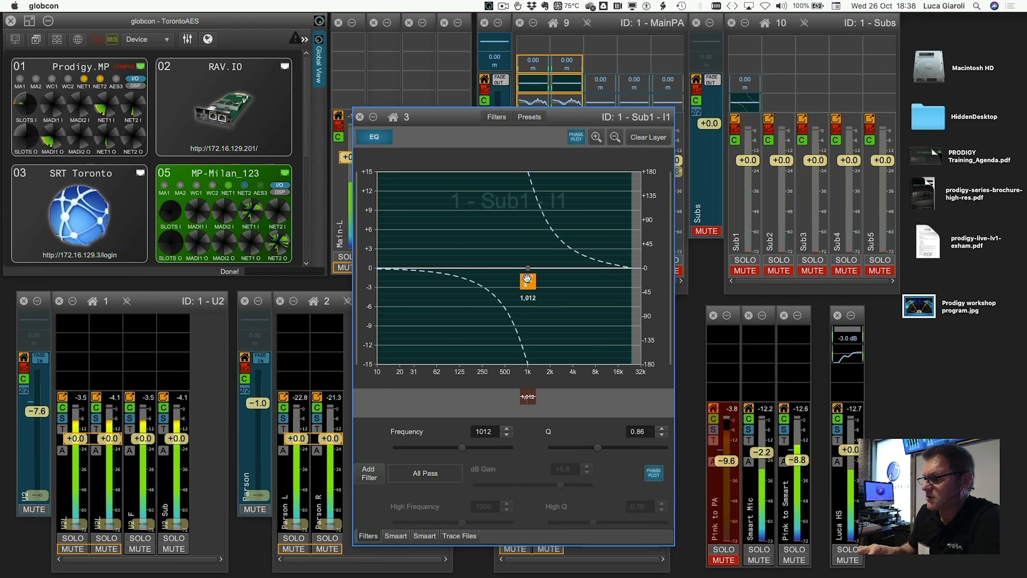
# Set the all-pass filter's Q to 1.01
pyautogui.scroll(-10, 527, 278)
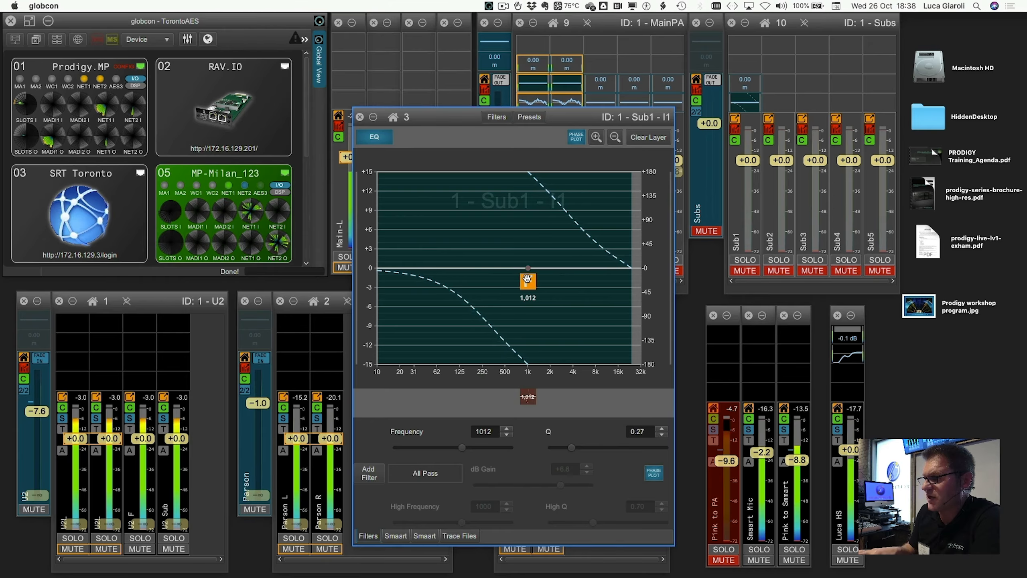
pyautogui.scroll(10, 527, 279)
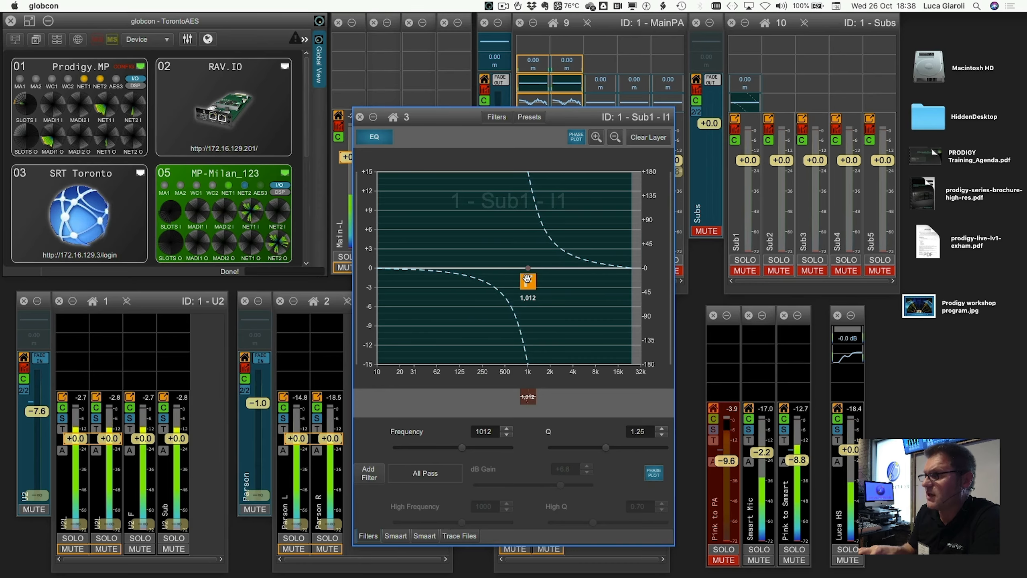
pyautogui.scroll(-5, 527, 279)
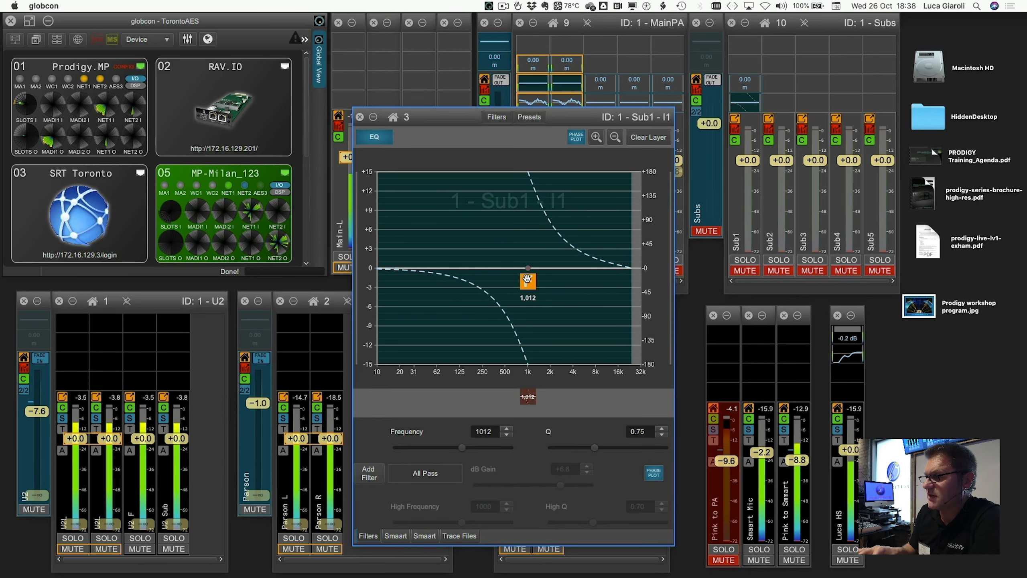
pyautogui.scroll(4, 528, 279)
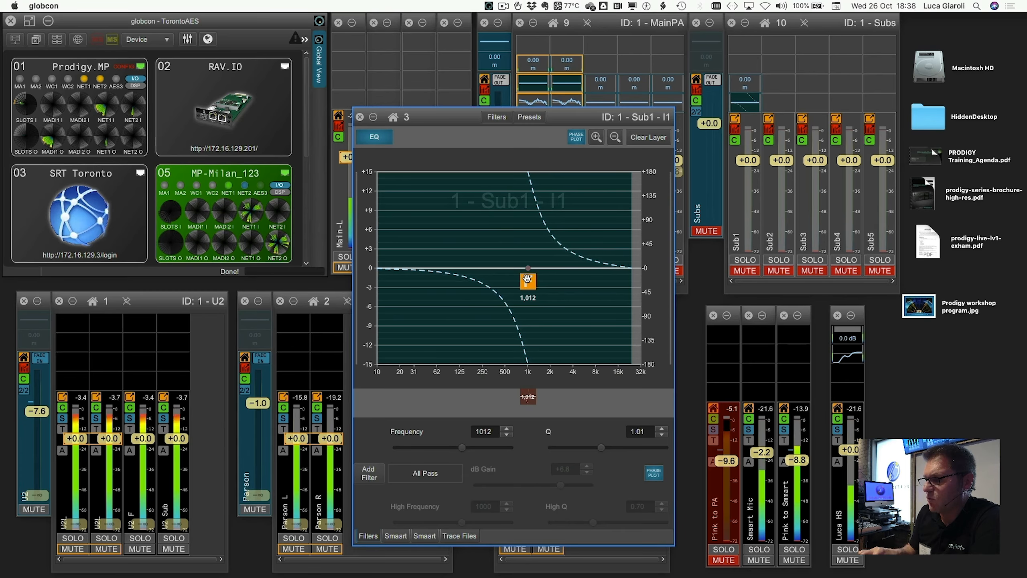
# Clear the Sub1 EQ layer and add a First Order All Pass filter near 3,339 Hz
pyautogui.click(648, 137)
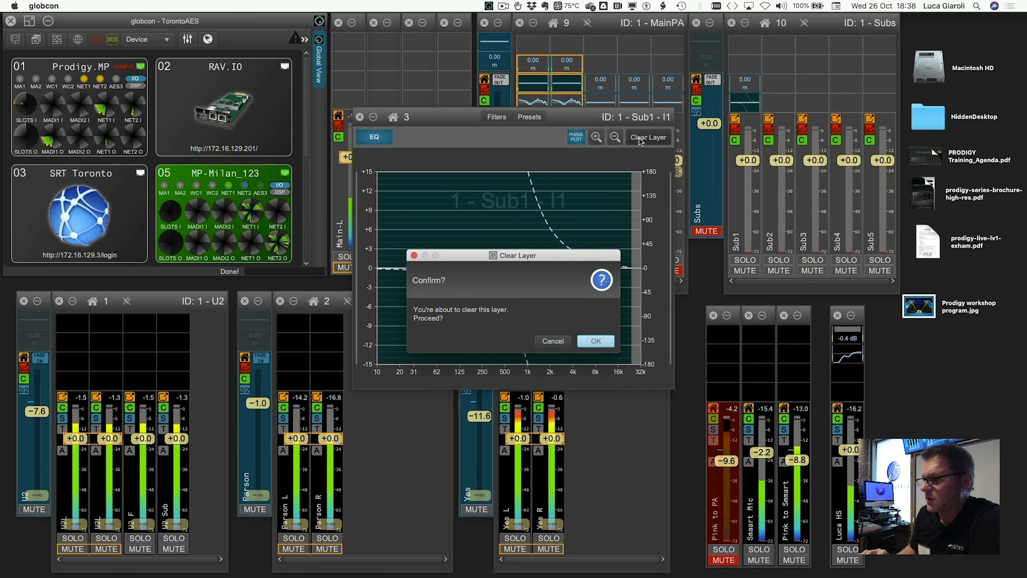
pyautogui.click(579, 340)
pyautogui.click(369, 473)
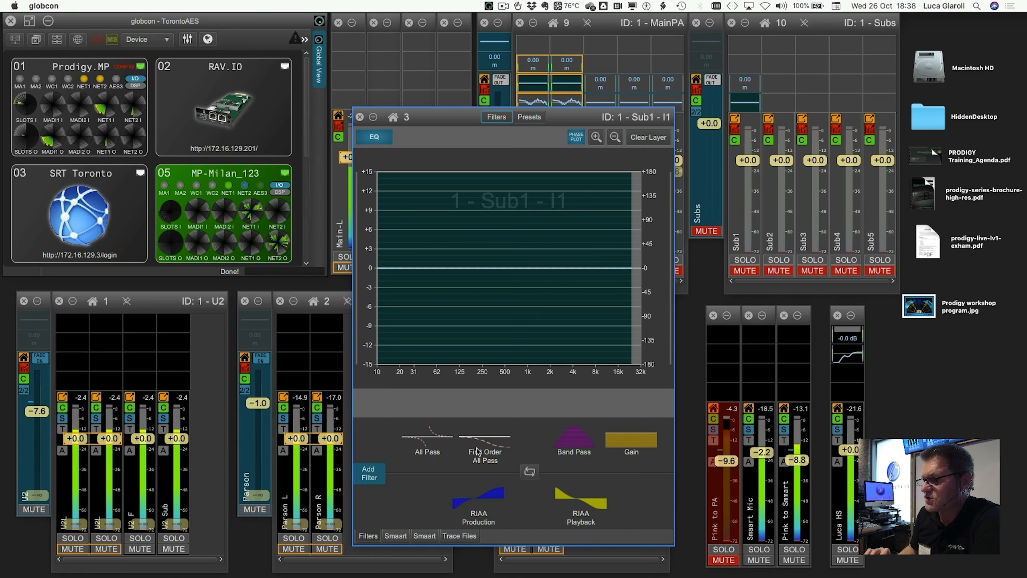
pyautogui.moveTo(477, 451); pyautogui.dragTo(512, 282)
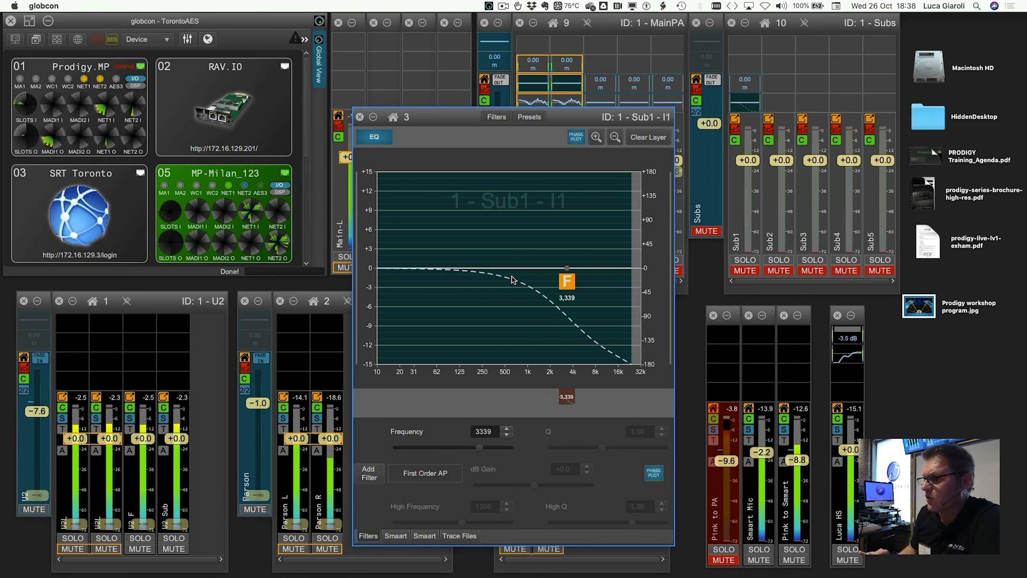
# Sweep the first-order all-pass filter's frequency up and down, ending at 290 Hz
pyautogui.scroll(-15, 512, 280)
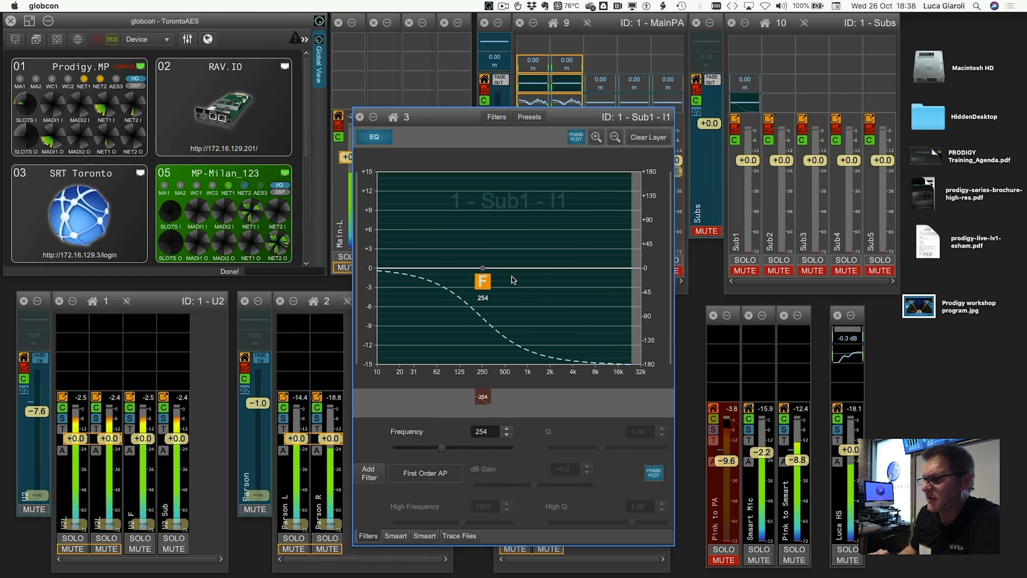
pyautogui.scroll(12, 512, 280)
pyautogui.scroll(-13, 512, 280)
pyautogui.scroll(4, 512, 280)
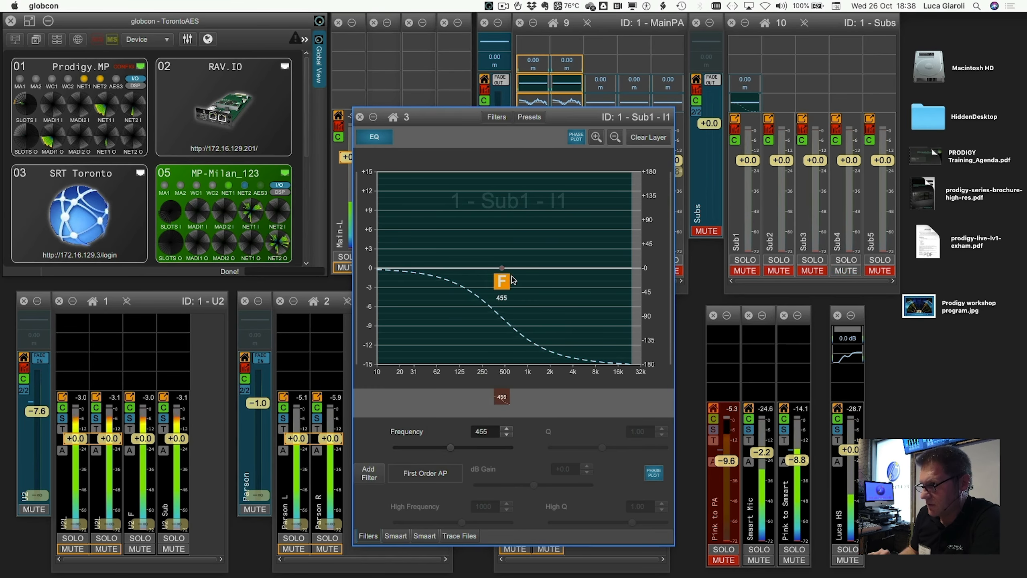
pyautogui.scroll(3, 513, 280)
pyautogui.scroll(4, 512, 280)
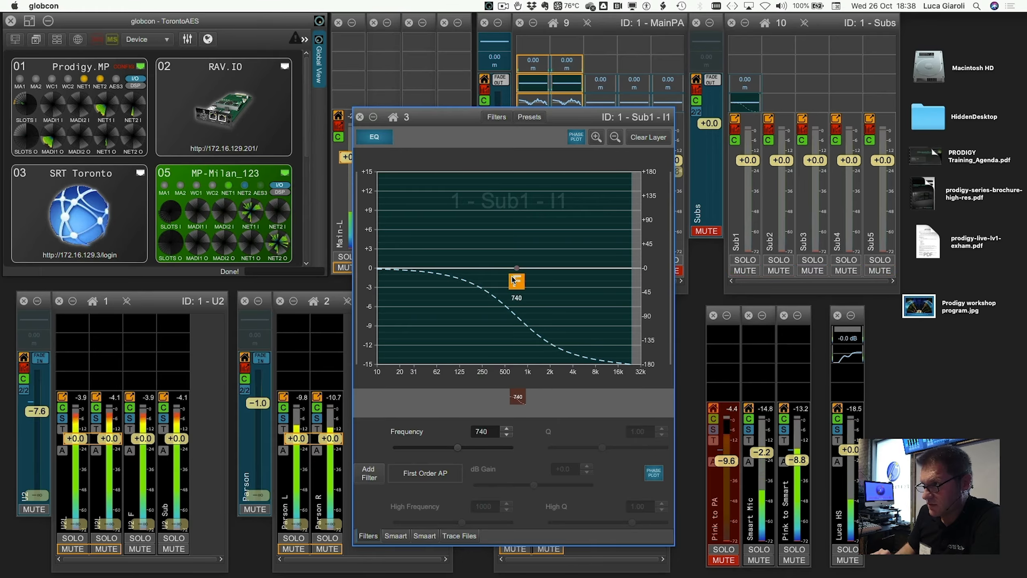
pyautogui.scroll(-16, 512, 280)
pyautogui.scroll(20, 512, 280)
pyautogui.scroll(-20, 512, 280)
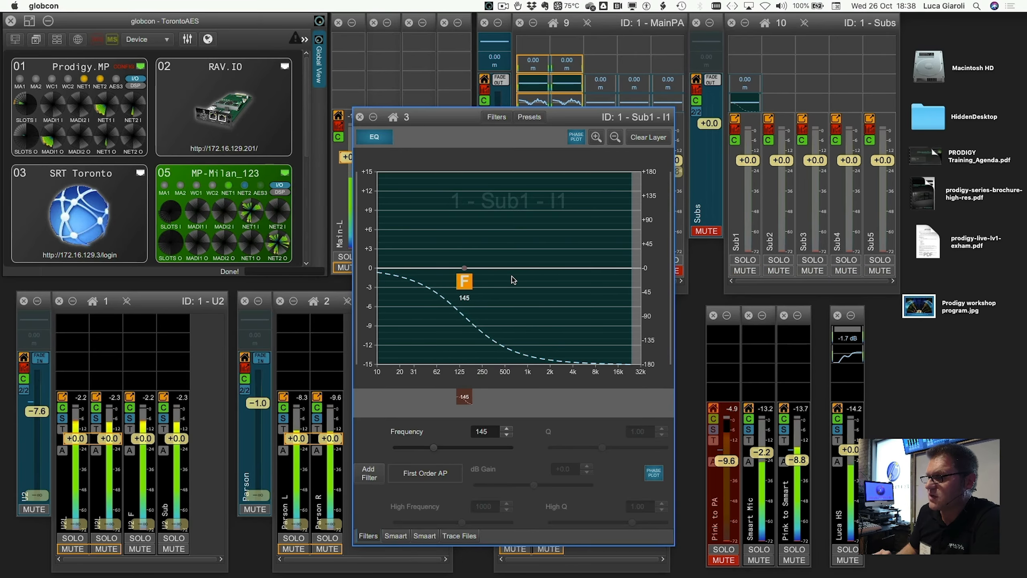
pyautogui.scroll(16, 512, 280)
pyautogui.scroll(-13, 512, 280)
pyautogui.scroll(10, 512, 280)
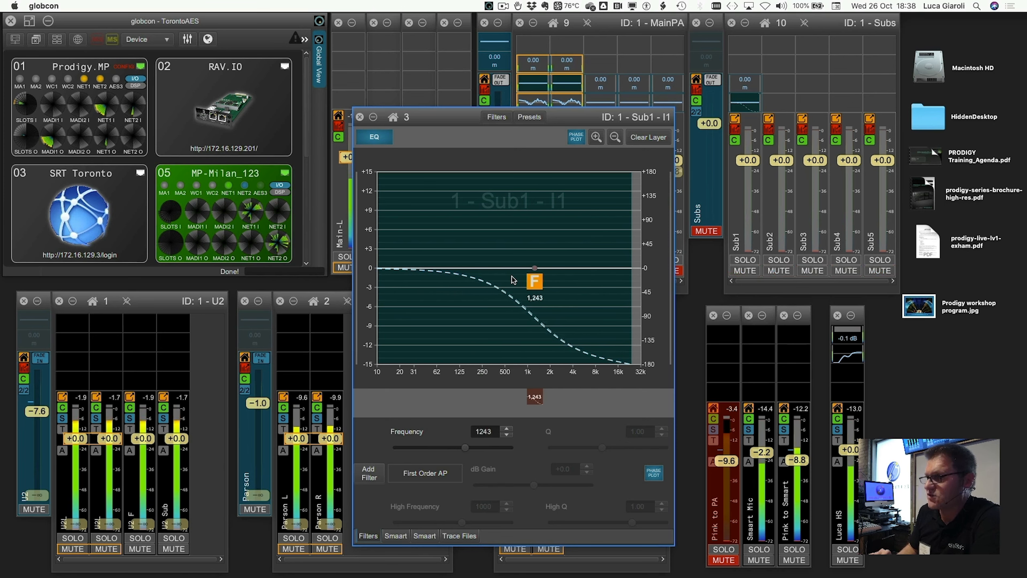
pyautogui.scroll(-12, 512, 281)
pyautogui.scroll(-6, 512, 280)
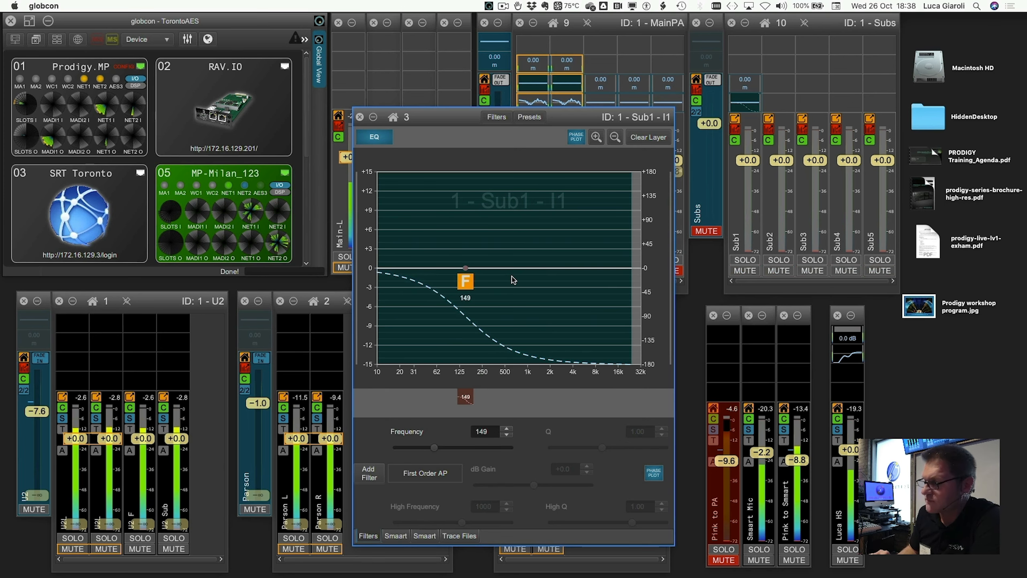
pyautogui.scroll(8, 512, 280)
pyautogui.scroll(12, 512, 280)
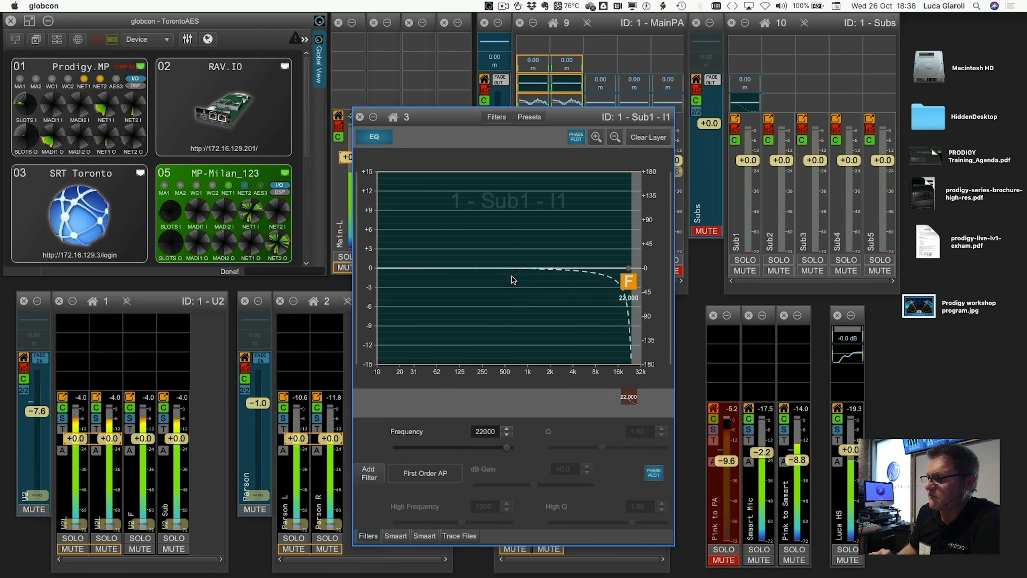
pyautogui.scroll(-18, 512, 280)
pyautogui.scroll(-3, 512, 281)
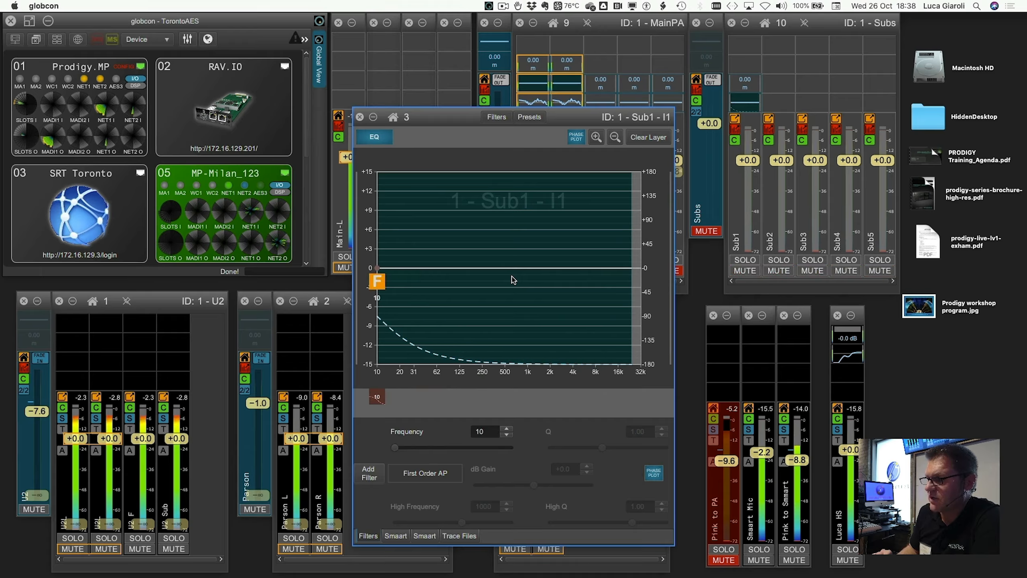
pyautogui.scroll(15, 512, 280)
pyautogui.scroll(-4, 512, 280)
pyautogui.scroll(-4, 512, 280)
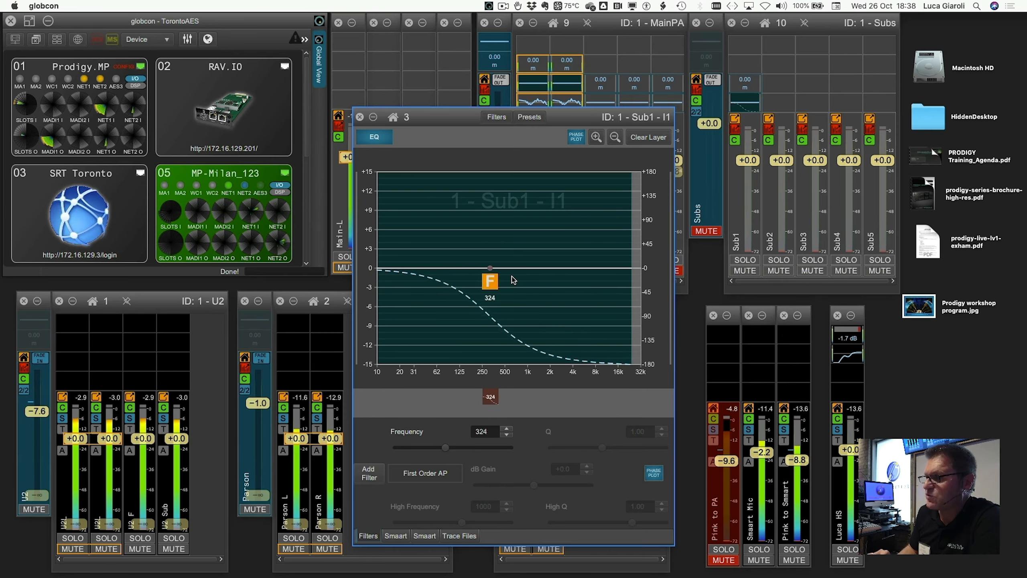
pyautogui.scroll(2, 512, 280)
pyautogui.scroll(-2, 512, 280)
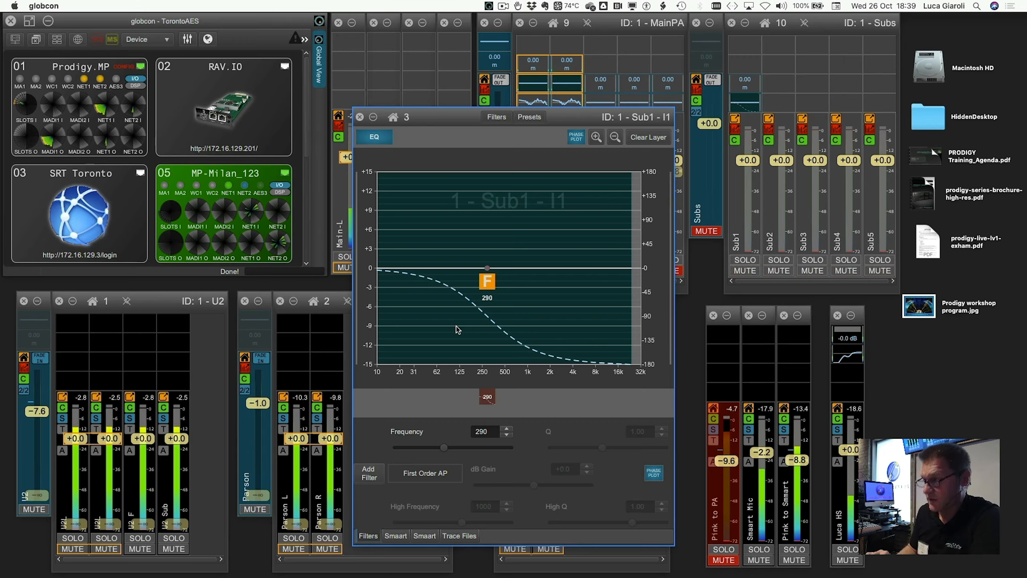
# Add two All Pass filters, one near 159 Hz and one near 580 Hz
pyautogui.click(369, 473)
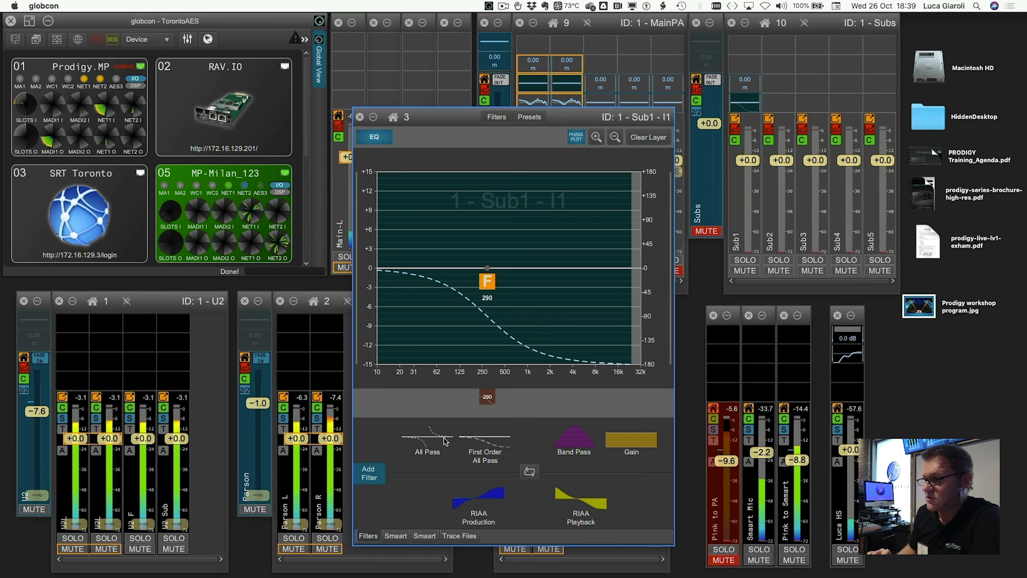
pyautogui.moveTo(445, 441); pyautogui.dragTo(468, 309)
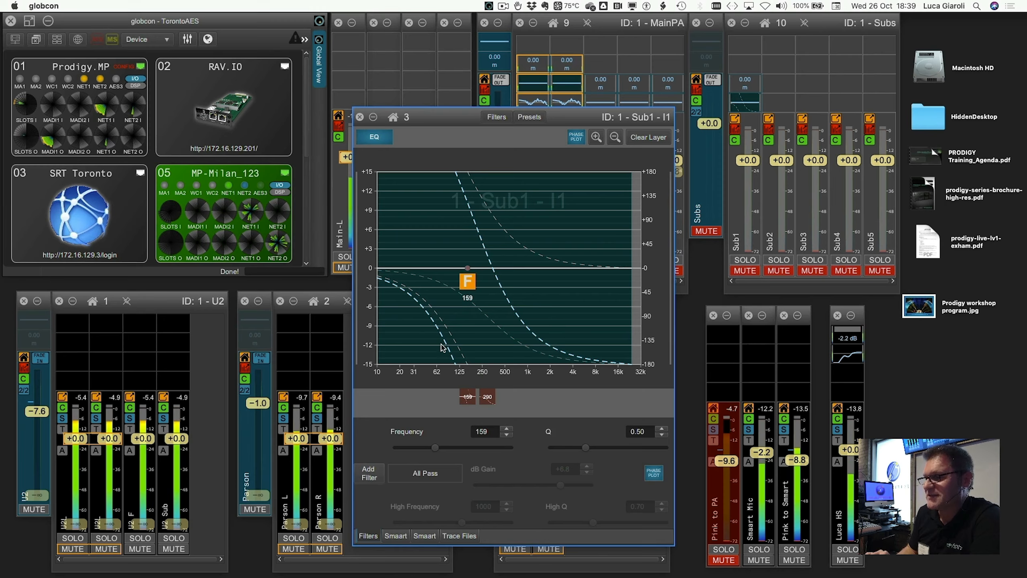
pyautogui.click(372, 475)
pyautogui.moveTo(431, 445); pyautogui.dragTo(511, 332)
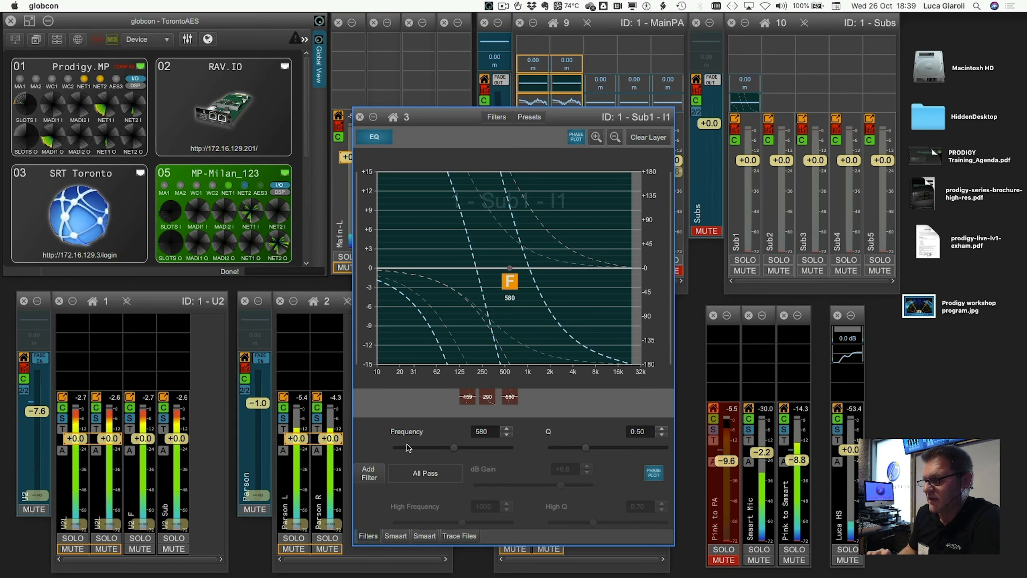
# Add another All Pass filter near 149 Hz and set its Q to 1.70
pyautogui.click(368, 473)
pyautogui.moveTo(429, 444); pyautogui.dragTo(466, 311)
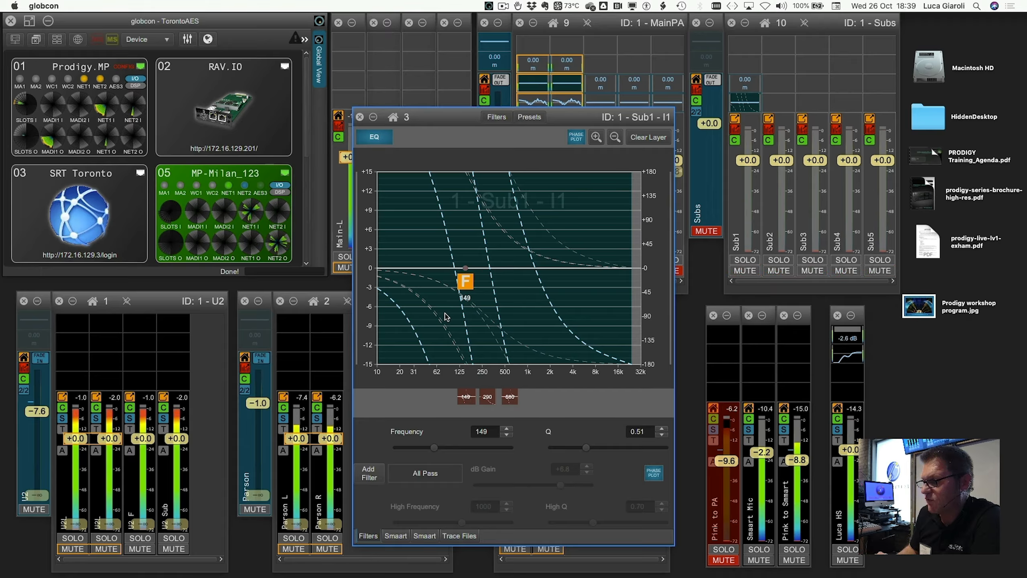
pyautogui.scroll(10, 446, 317)
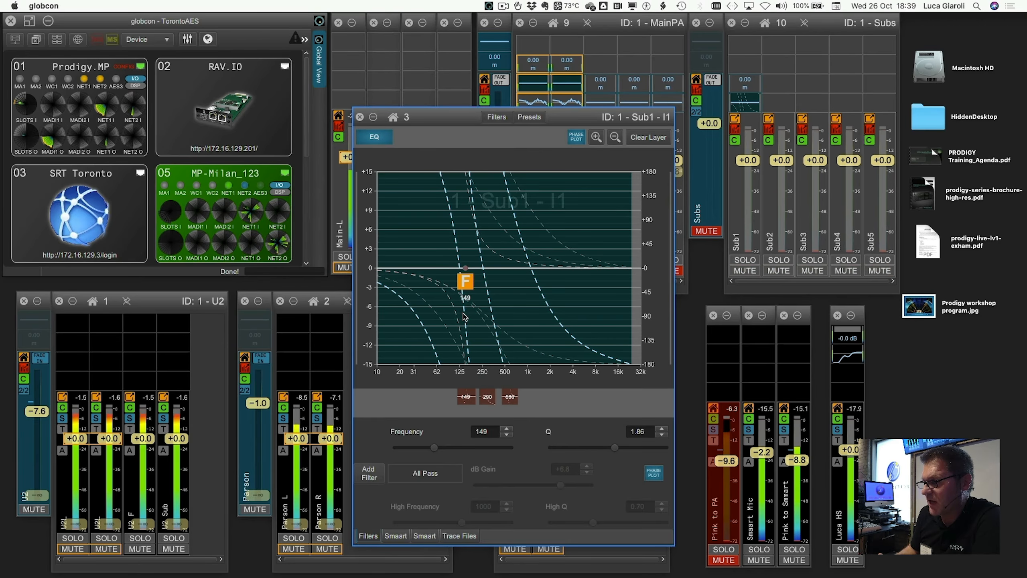
pyautogui.scroll(-3, 464, 316)
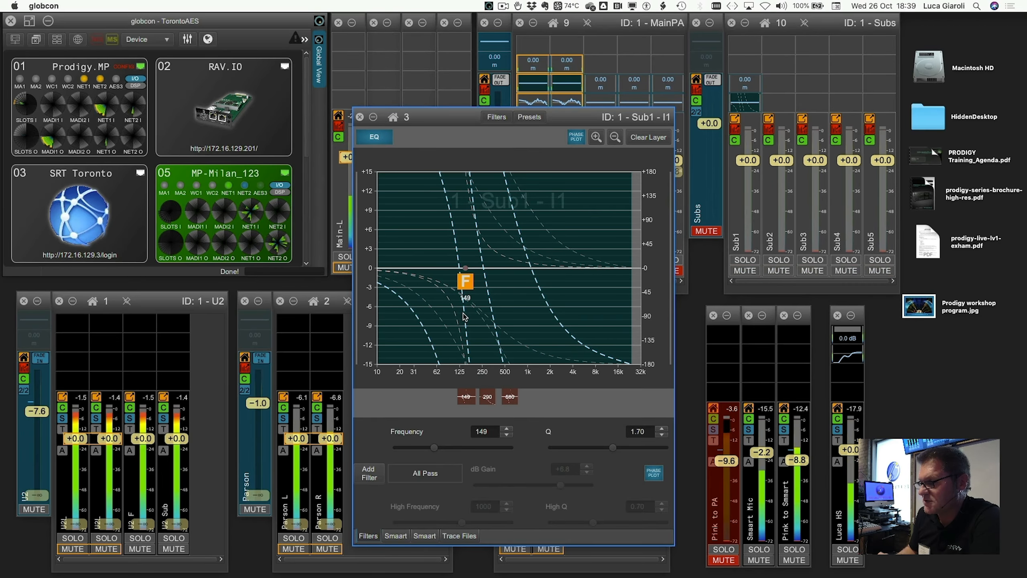
# Move the first-order all-pass filter up to about 2,254 Hz
pyautogui.click(487, 397)
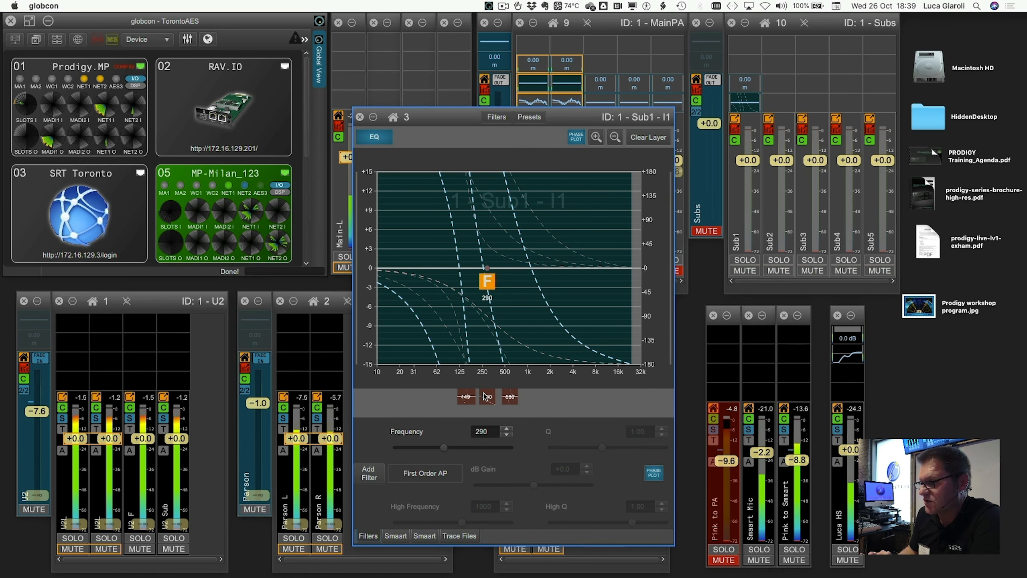
pyautogui.hscroll(10, 487, 300)
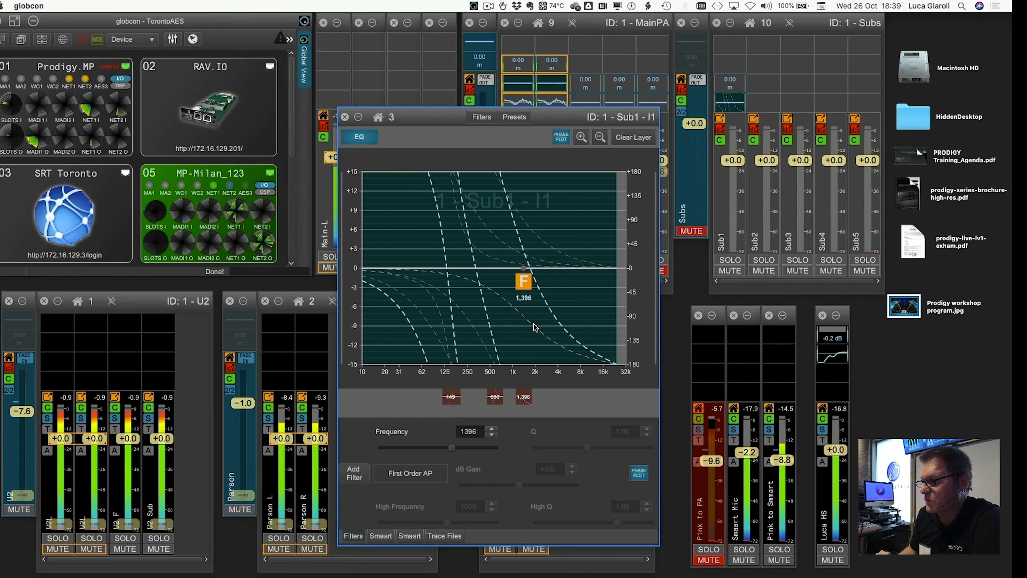
pyautogui.hscroll(2, 535, 326)
pyautogui.hscroll(3, 535, 327)
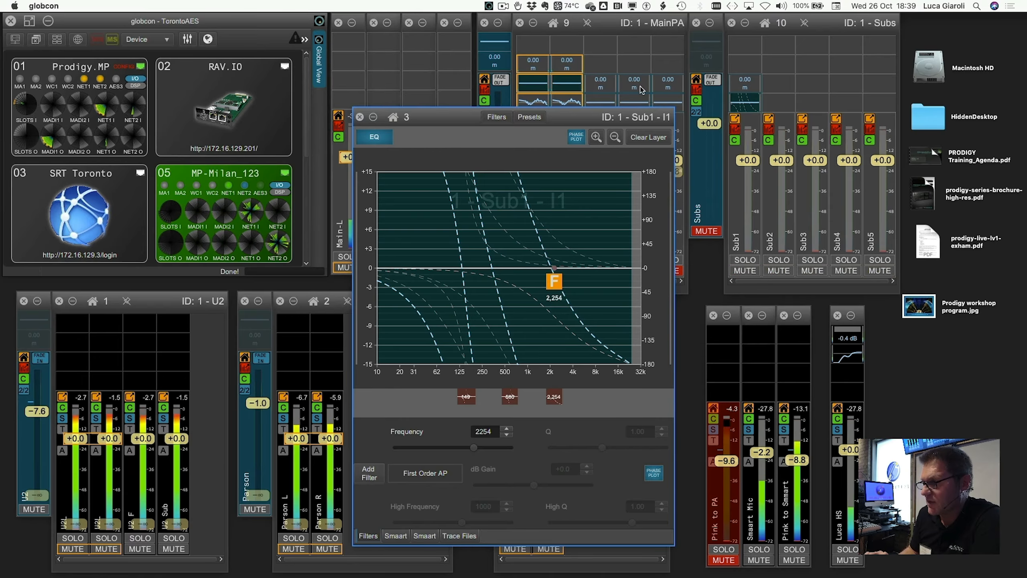
# Clear all filters from the Sub1 EQ layer and close the EQ window
pyautogui.click(632, 140)
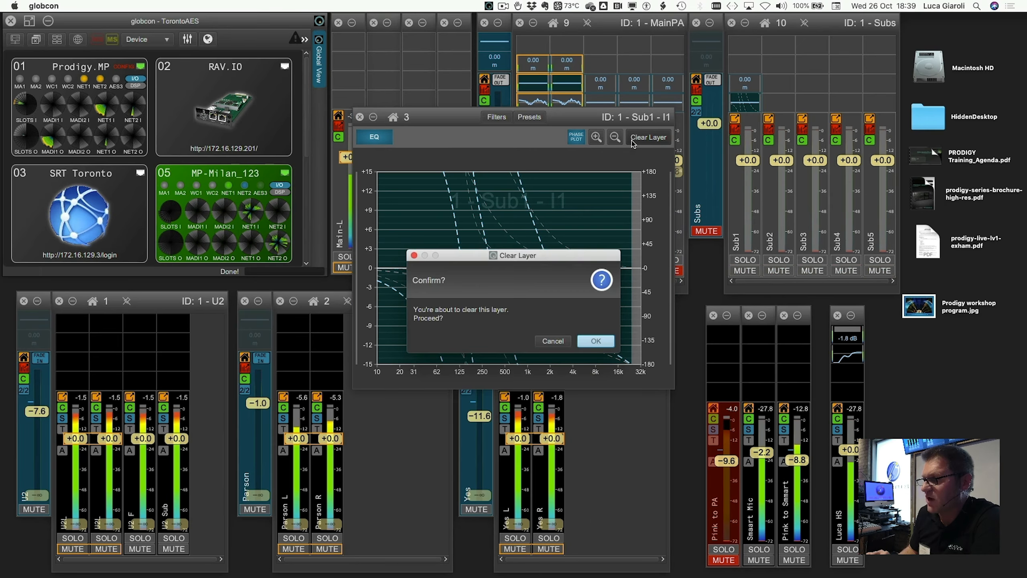
pyautogui.click(597, 341)
pyautogui.click(360, 116)
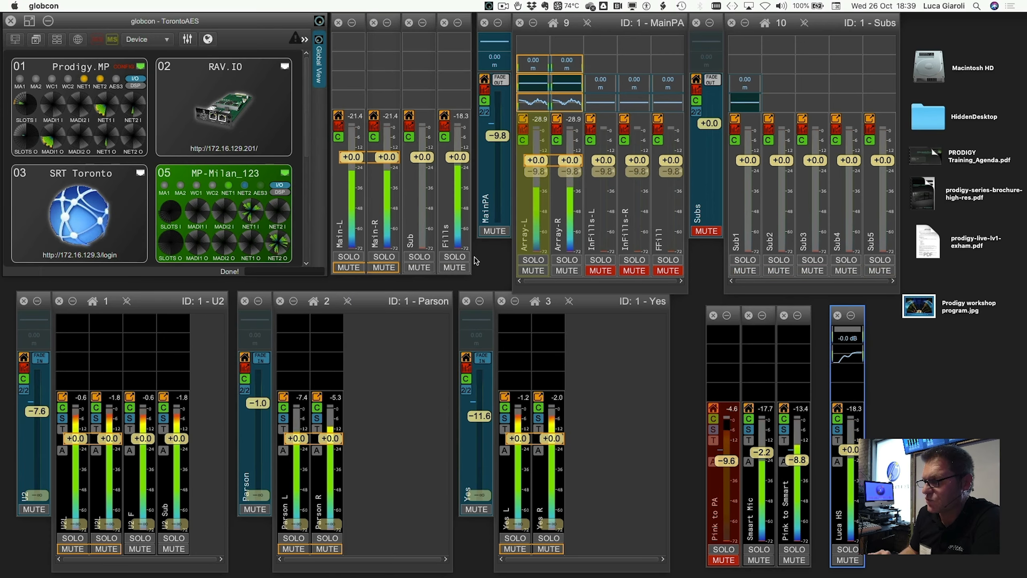
# Mute the Array-L and Array-R channels and unmute the Subs master
pyautogui.click(535, 273)
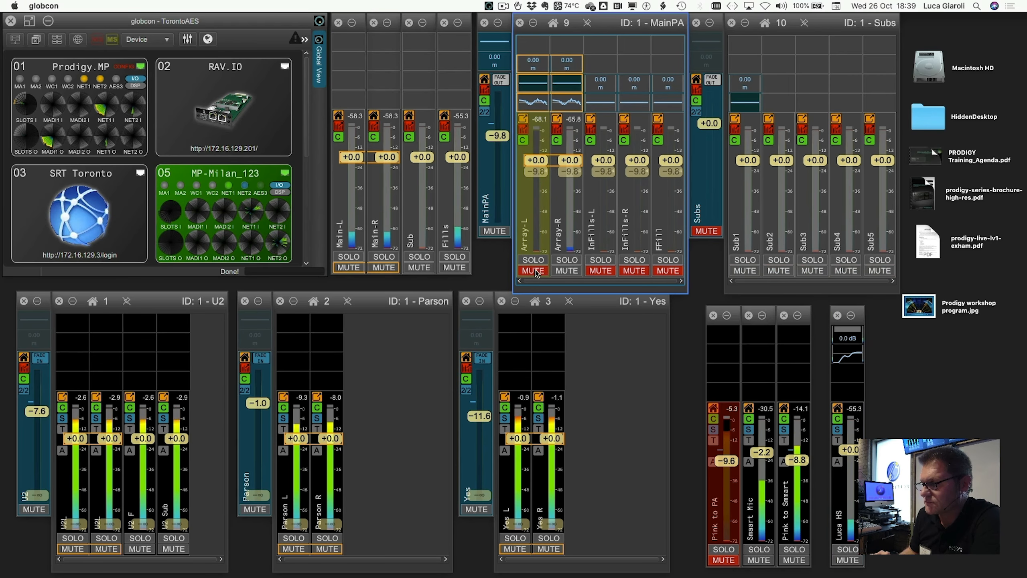
pyautogui.click(561, 271)
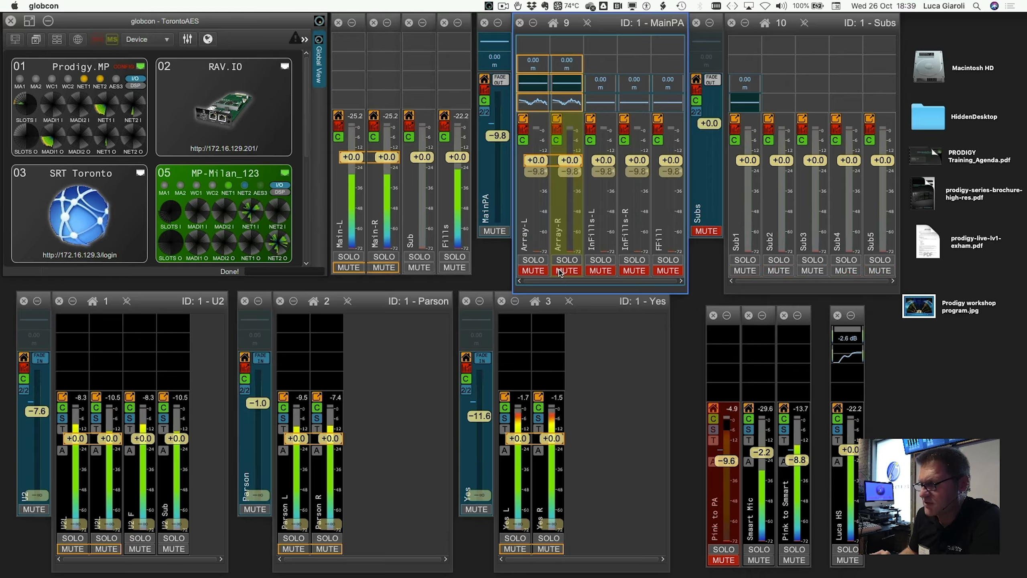
pyautogui.click(707, 230)
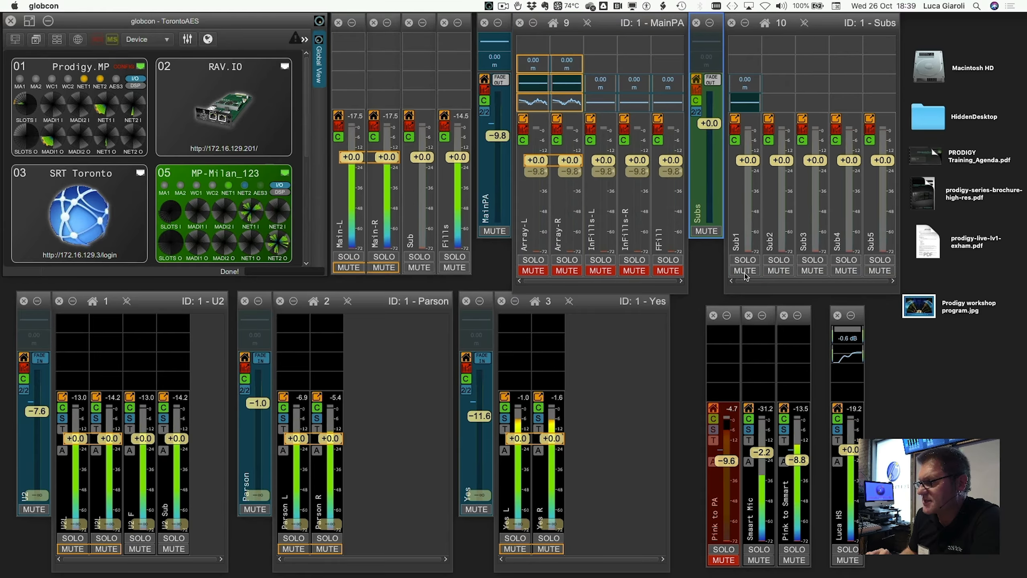
# Unmute the Pink to PA channel and raise its fader to about -0.7 dB
pyautogui.click(725, 561)
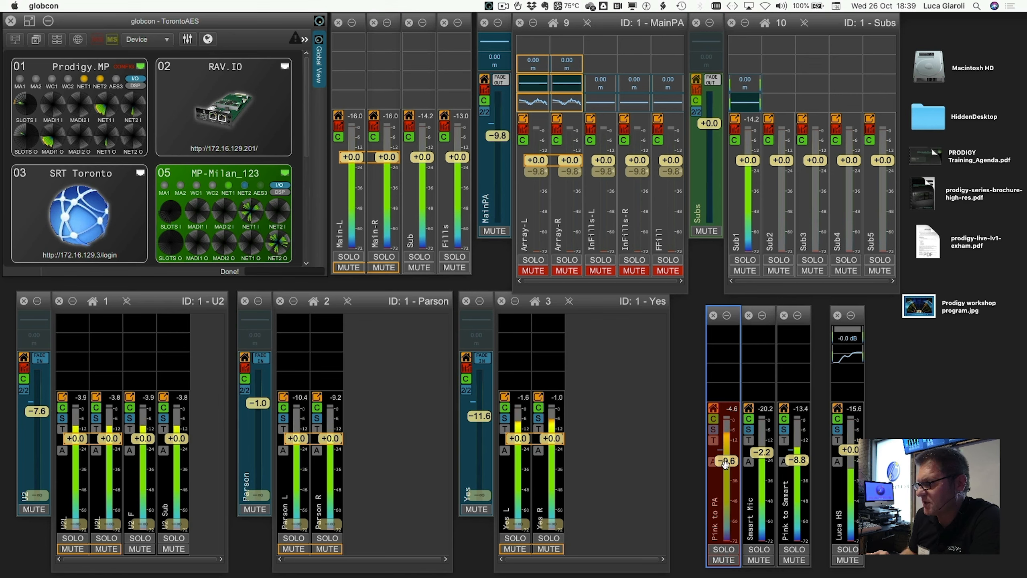
pyautogui.moveTo(725, 462); pyautogui.dragTo(726, 453)
# Switch to Smaart and run the Delay Finder on the TF measurement, inserting the found delay
pyautogui.hotkey('ctrl', 'Right')
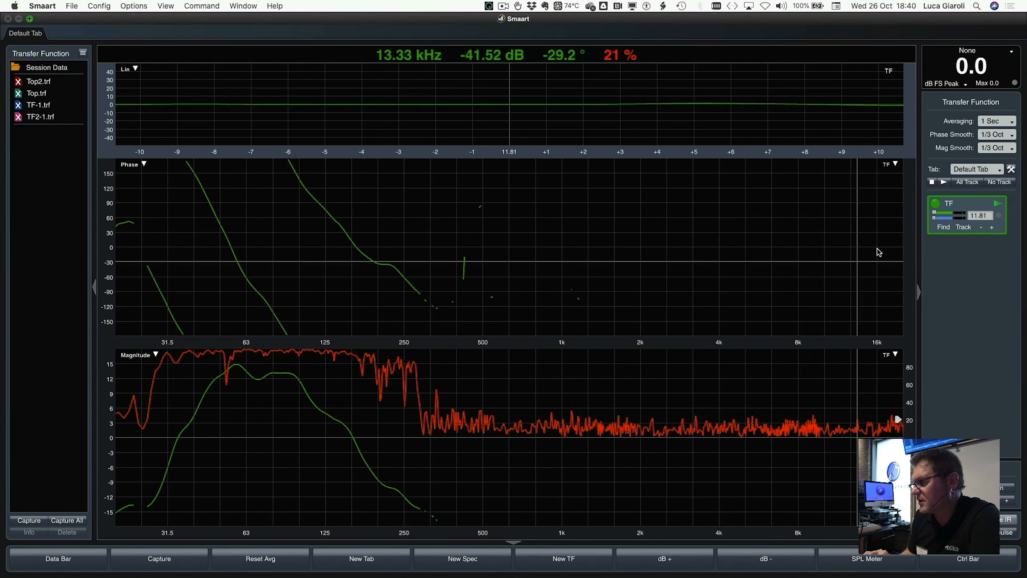
pyautogui.click(946, 228)
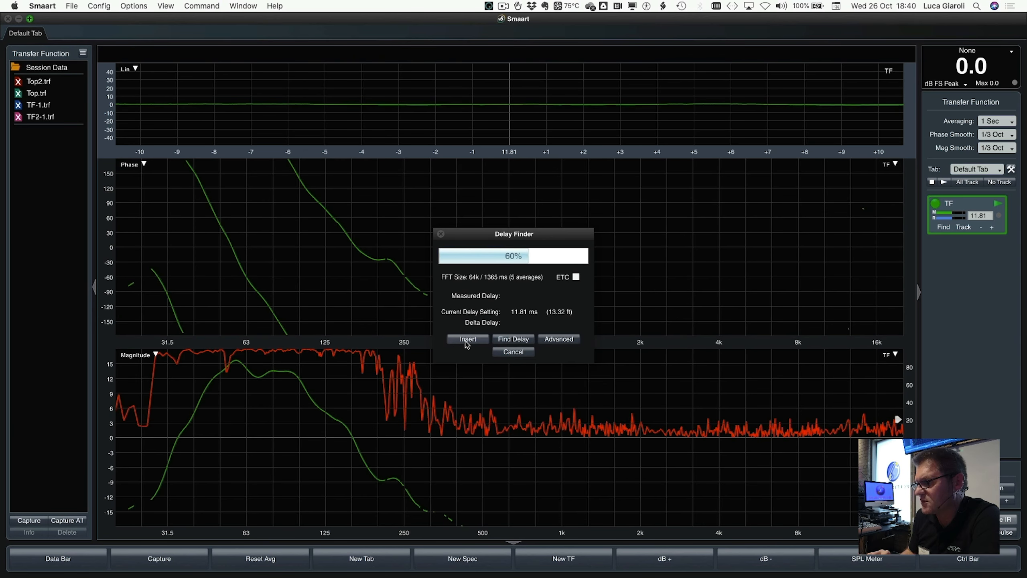
pyautogui.click(467, 340)
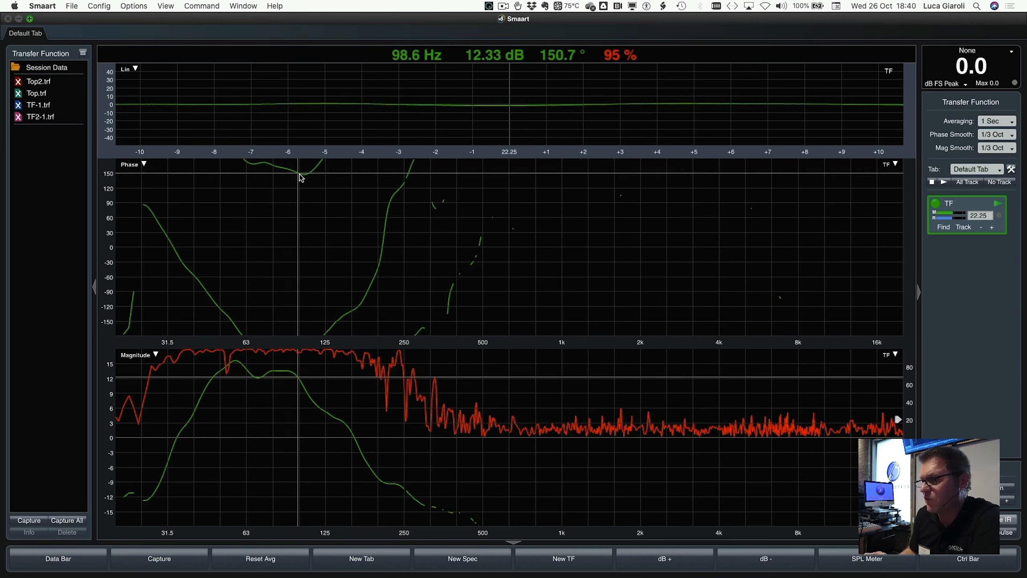
# Return to globcon, open the Sub1 EQ and plot the live TF Smaart trace on it
pyautogui.hotkey('ctrl', 'Left')
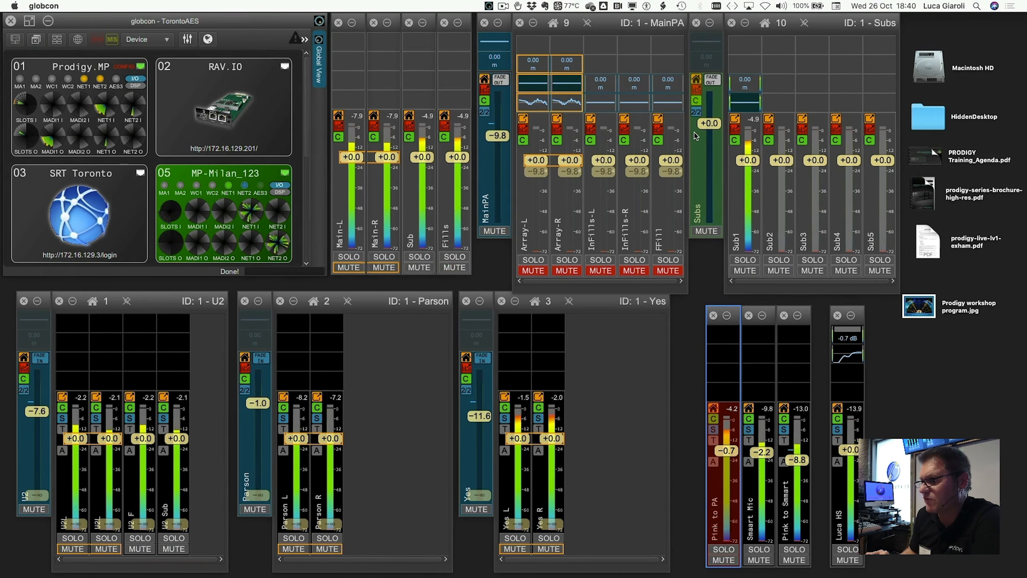
pyautogui.doubleClick(750, 106)
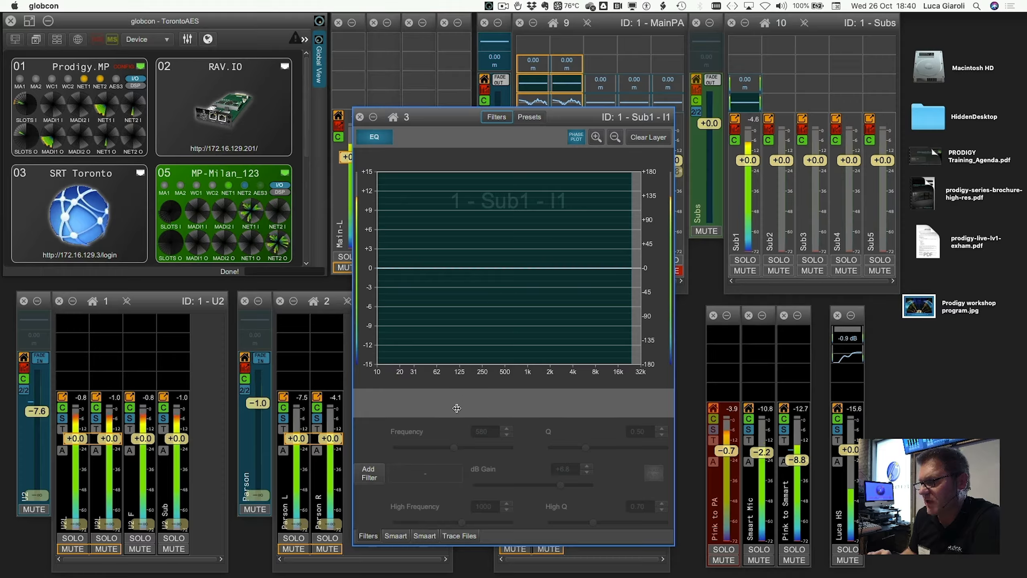
pyautogui.click(424, 535)
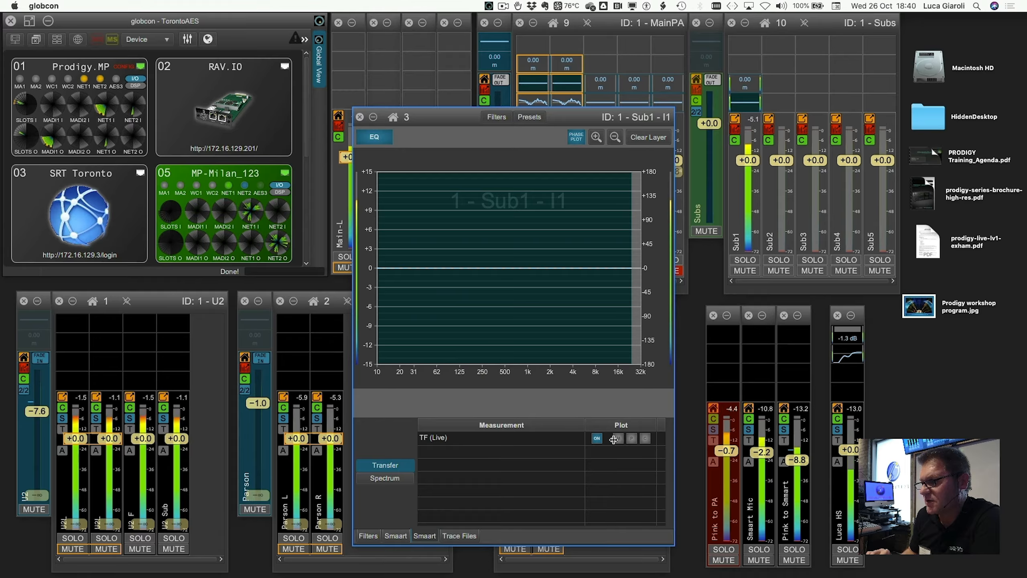
pyautogui.click(631, 438)
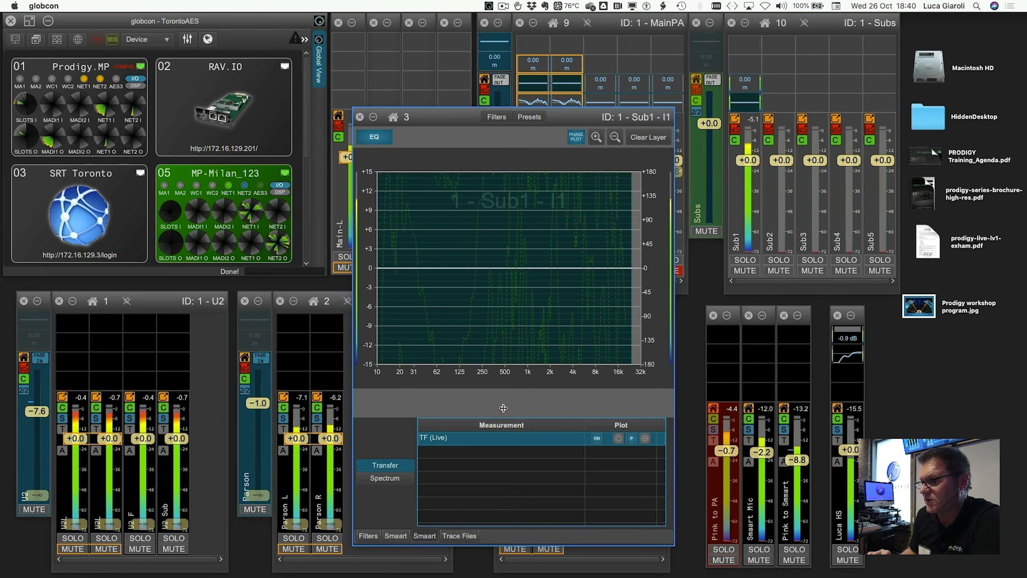
# Add an All Pass filter to the Sub1 EQ, placing it at about 517 Hz
pyautogui.click(369, 535)
pyautogui.click(368, 473)
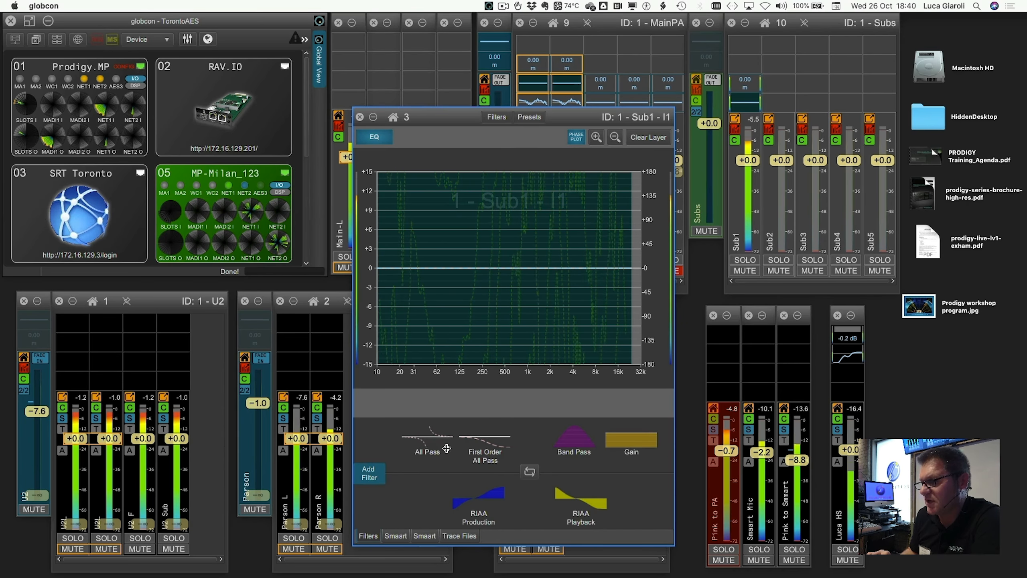
pyautogui.moveTo(434, 444); pyautogui.dragTo(507, 287)
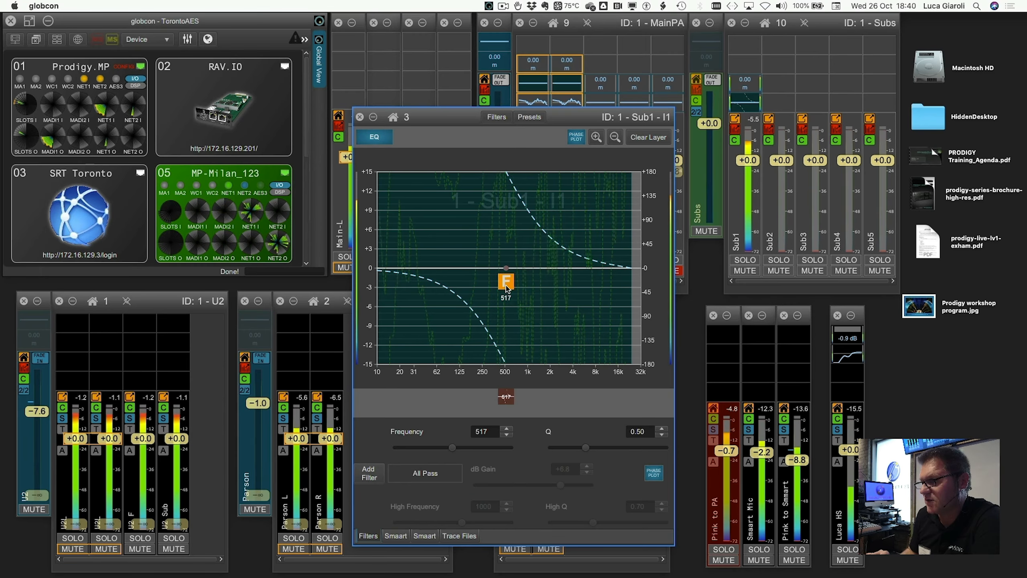
# Adjust the all-pass filter's Q, settling on 0.69
pyautogui.scroll(-5, 507, 287)
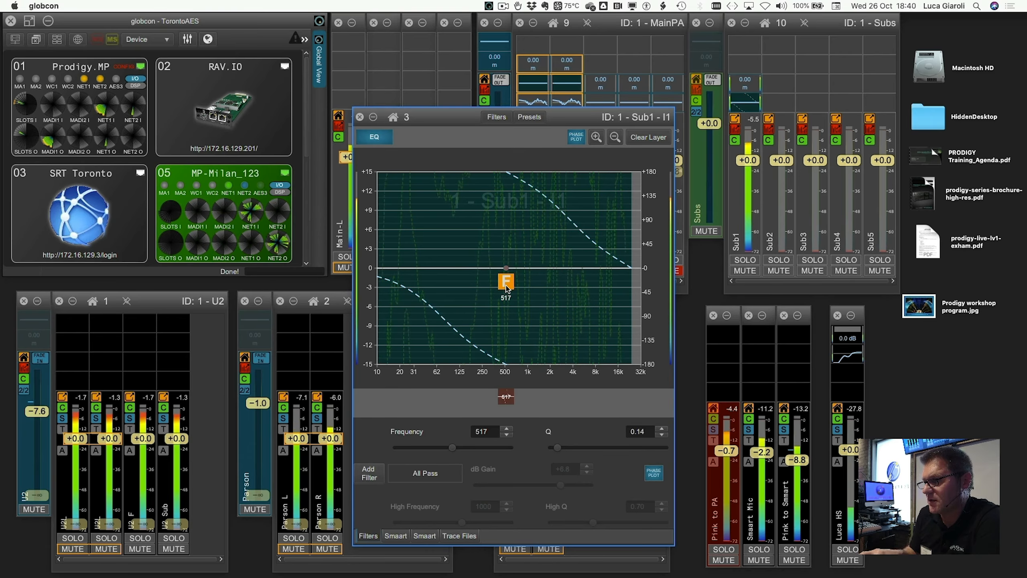
pyautogui.scroll(6, 507, 287)
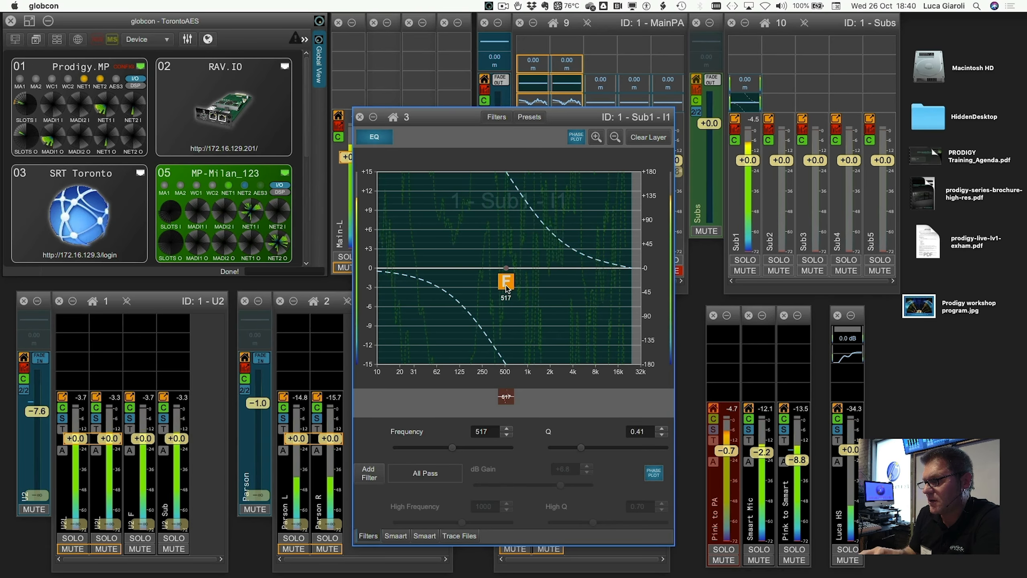
pyautogui.scroll(2, 507, 287)
# Sweep the all-pass filter's frequency to 102 Hz, then bypass and re-enable the filter to compare
pyautogui.hscroll(-10, 506, 288)
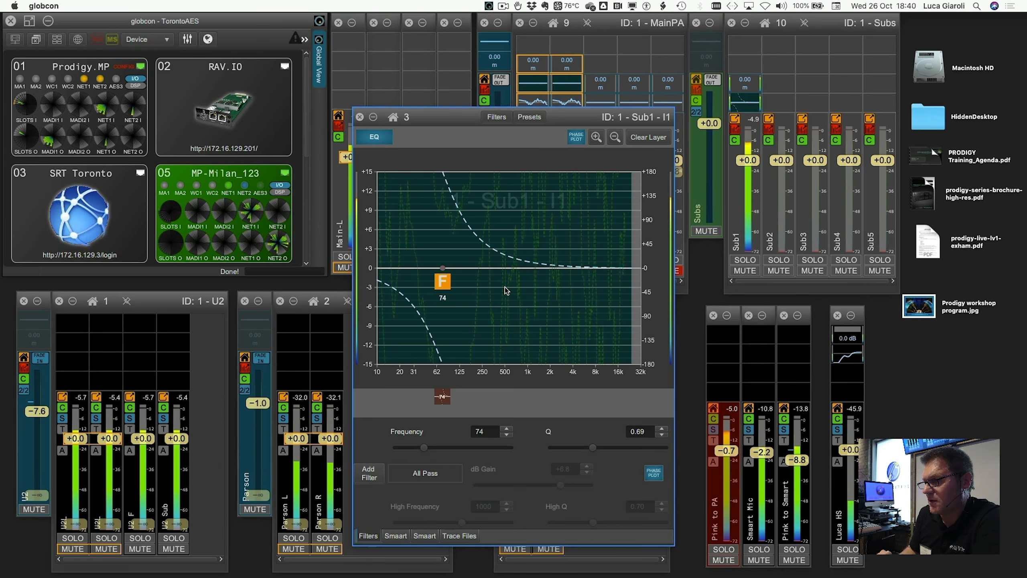
pyautogui.hscroll(-3, 504, 287)
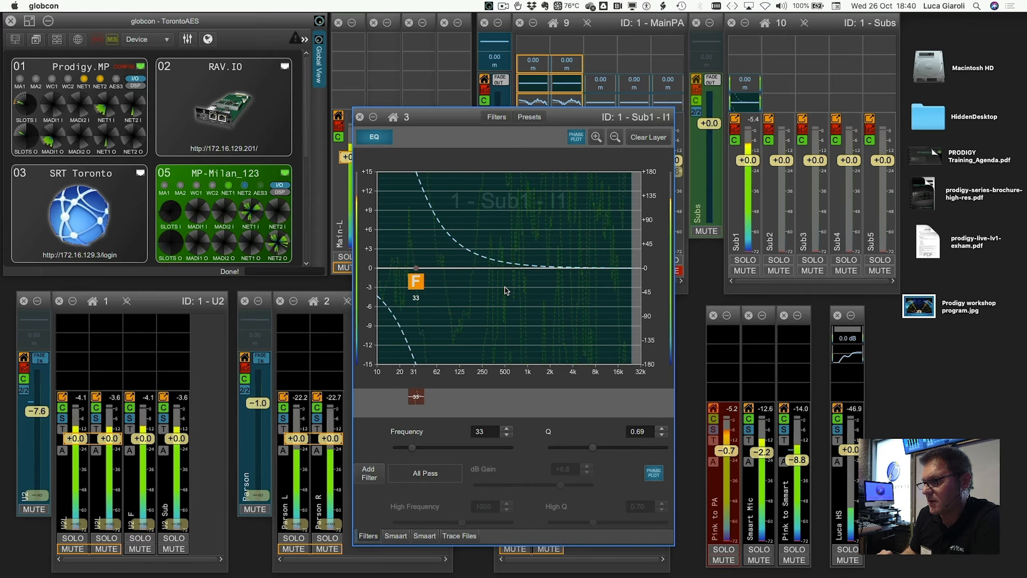
pyautogui.hscroll(3, 505, 287)
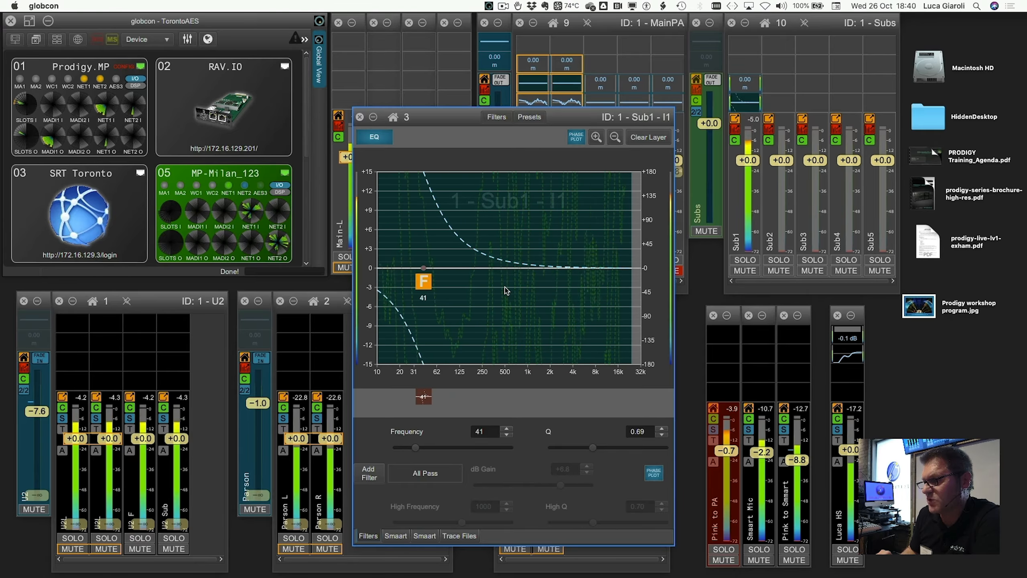
pyautogui.hscroll(1, 504, 287)
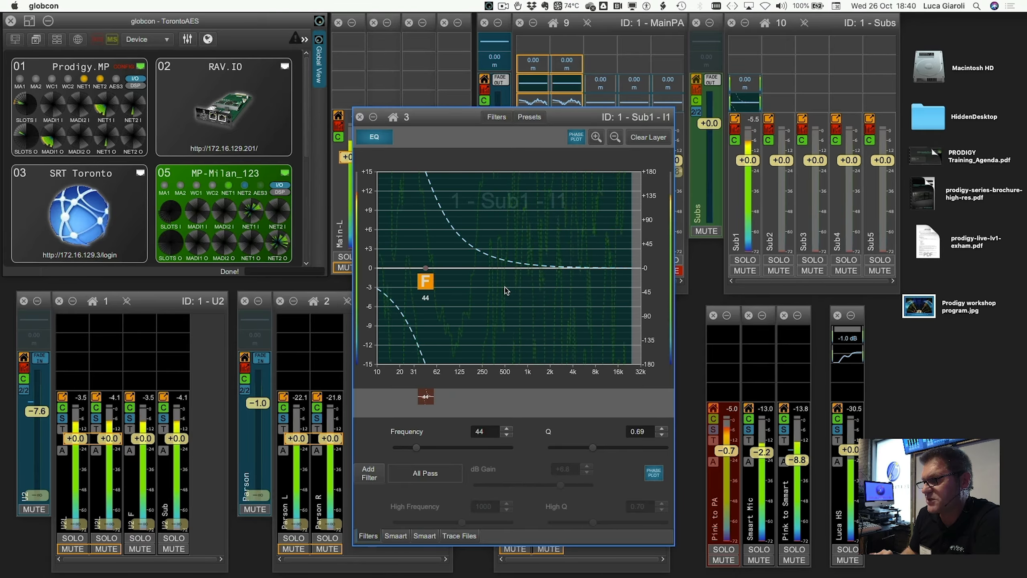
pyautogui.hscroll(4, 469, 291)
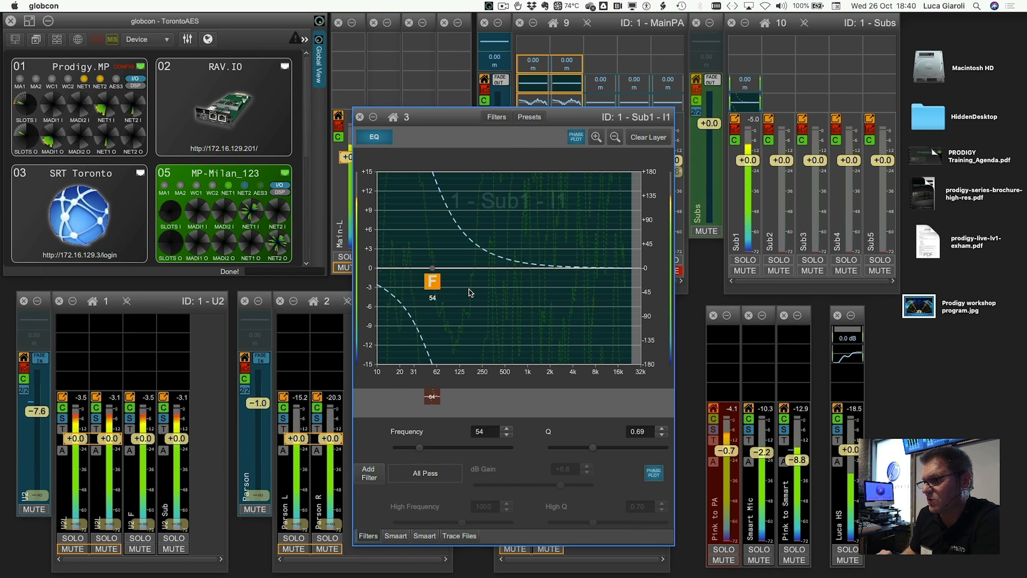
pyautogui.hscroll(4, 469, 292)
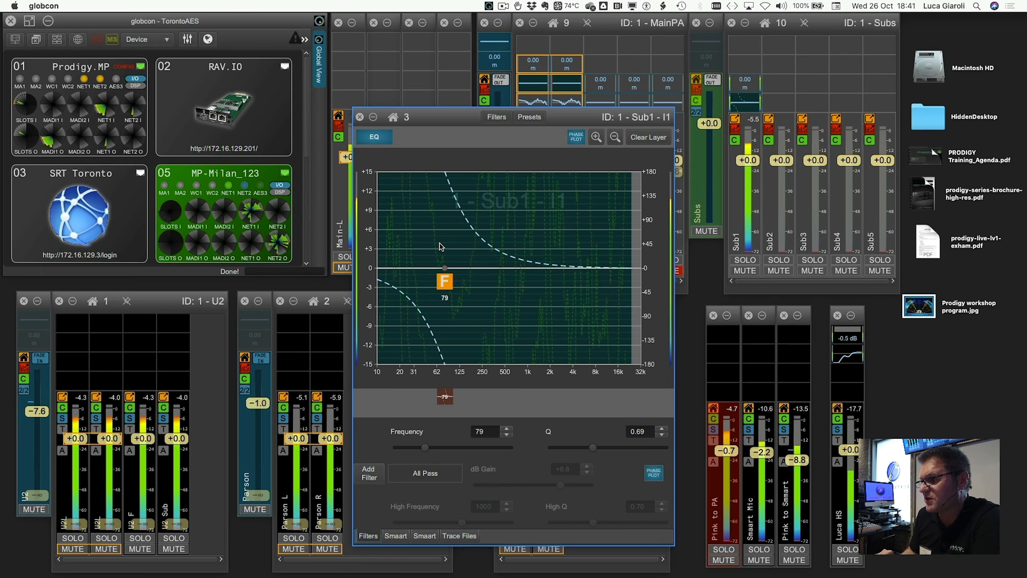
pyautogui.scroll(4, 441, 247)
pyautogui.scroll(1, 441, 246)
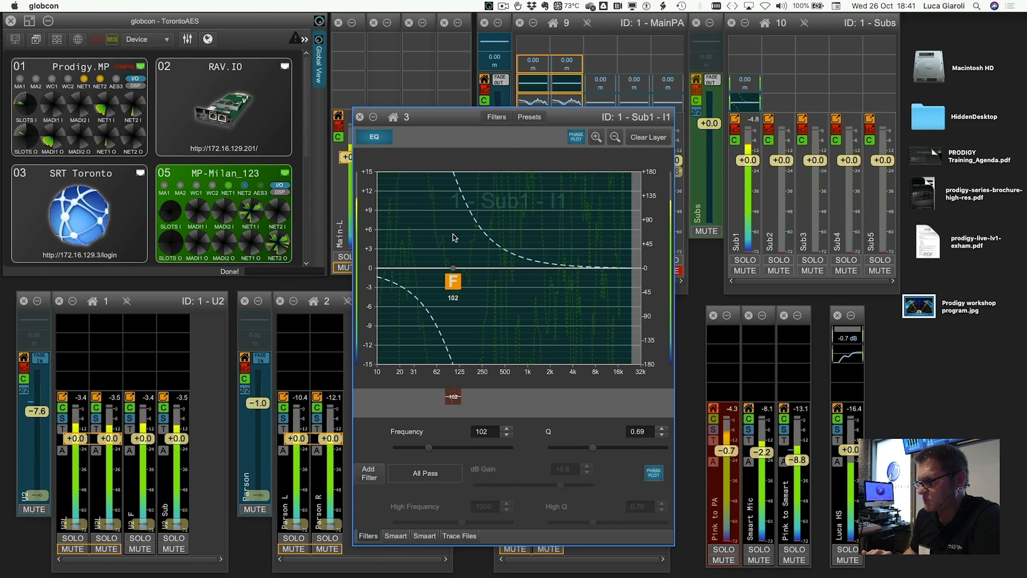
pyautogui.click(452, 397)
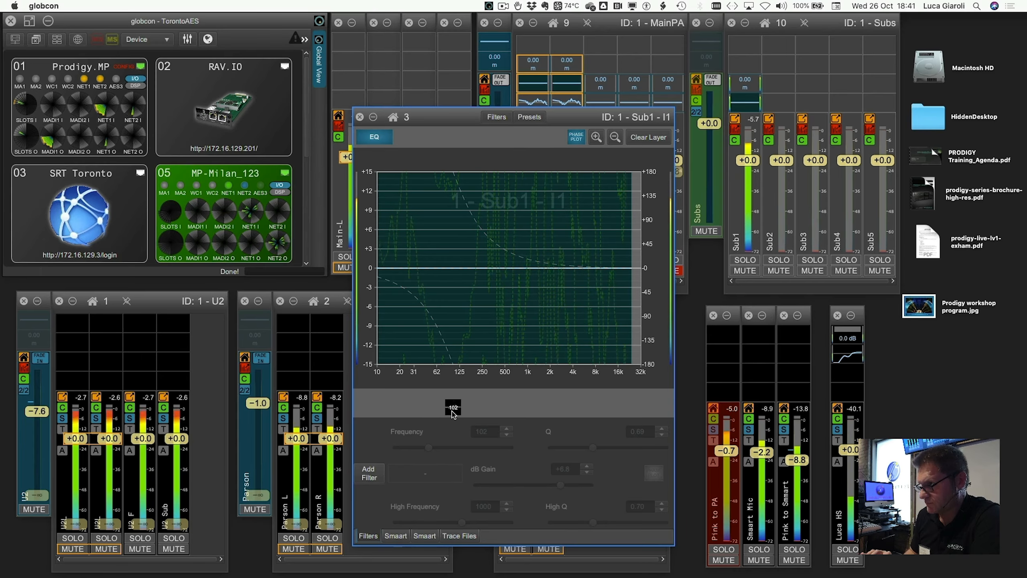
pyautogui.click(452, 410)
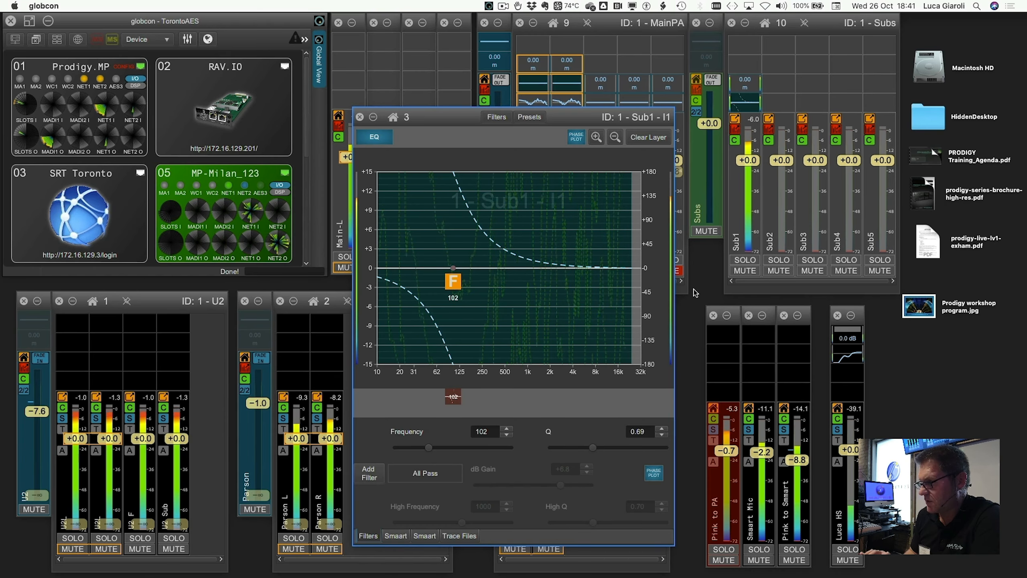
# Mute the Subs master and bring the Sub1 EQ back up, browsing the Trace Files and Smaart measurement lists
pyautogui.click(706, 231)
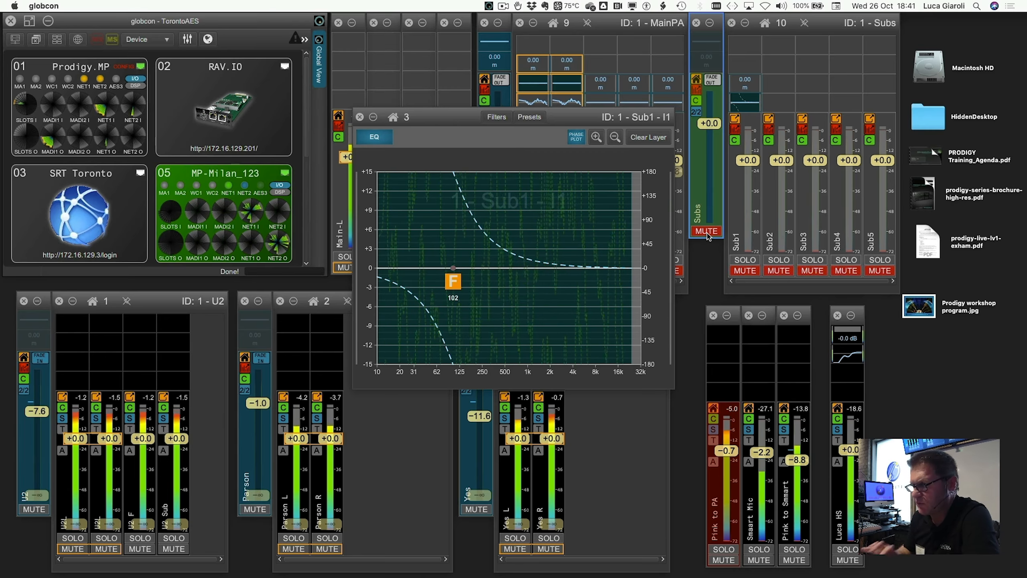
pyautogui.click(527, 330)
pyautogui.click(458, 542)
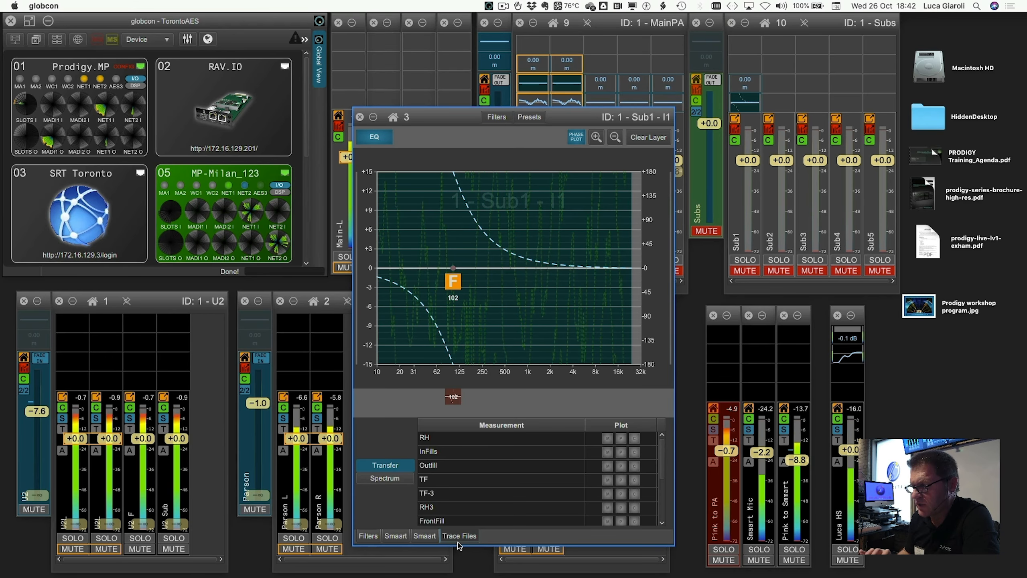
pyautogui.click(425, 535)
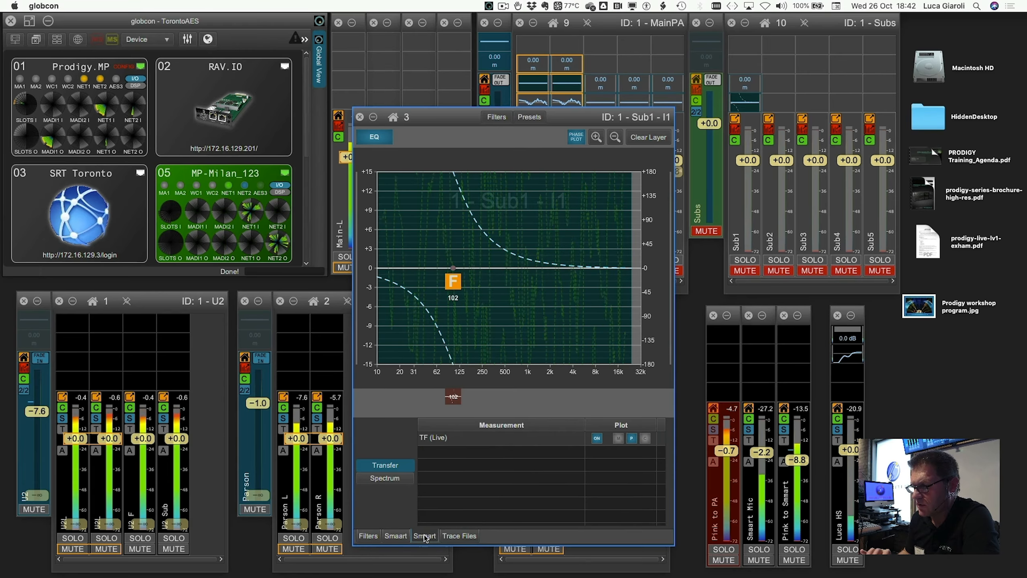